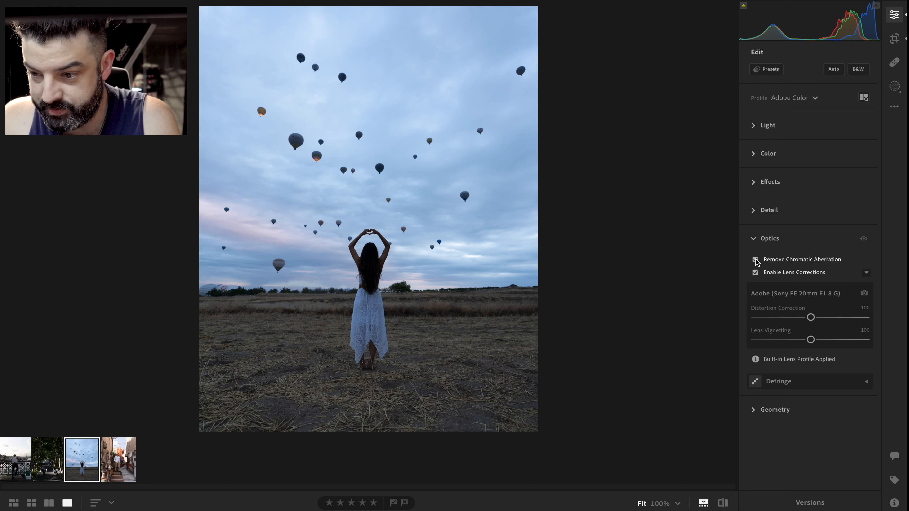
Collapse the Optics section and inspect the balloons in the sky at 100% zoom before returning to the fitted view
{"action": "left_click", "coordinate": [755, 242]}
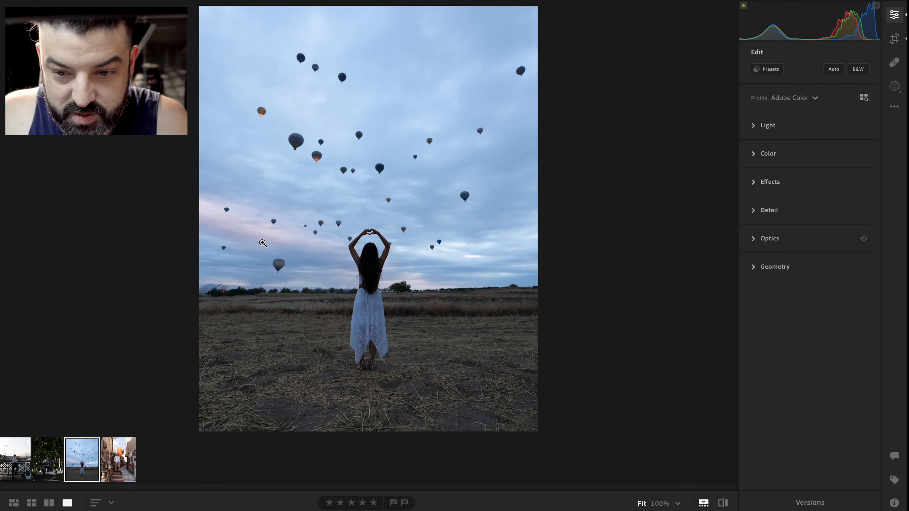
{"action": "left_click", "coordinate": [314, 153]}
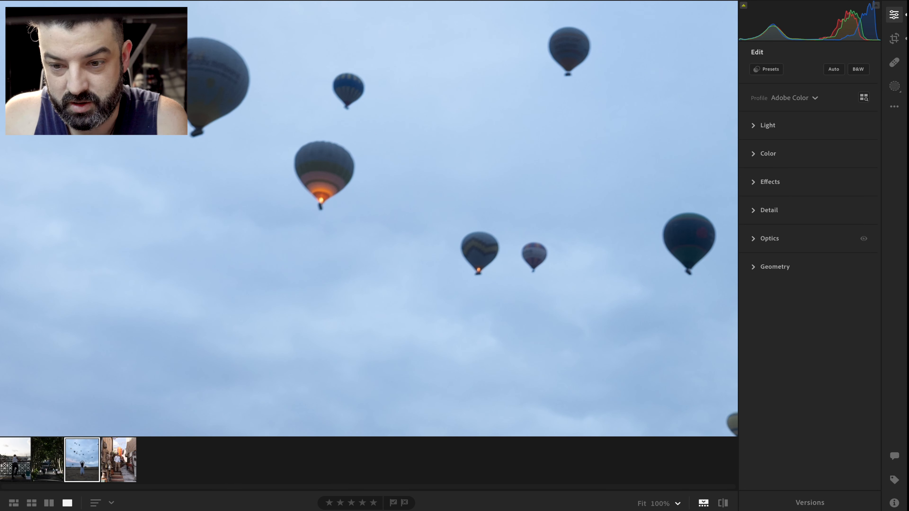
{"action": "left_click", "coordinate": [336, 144]}
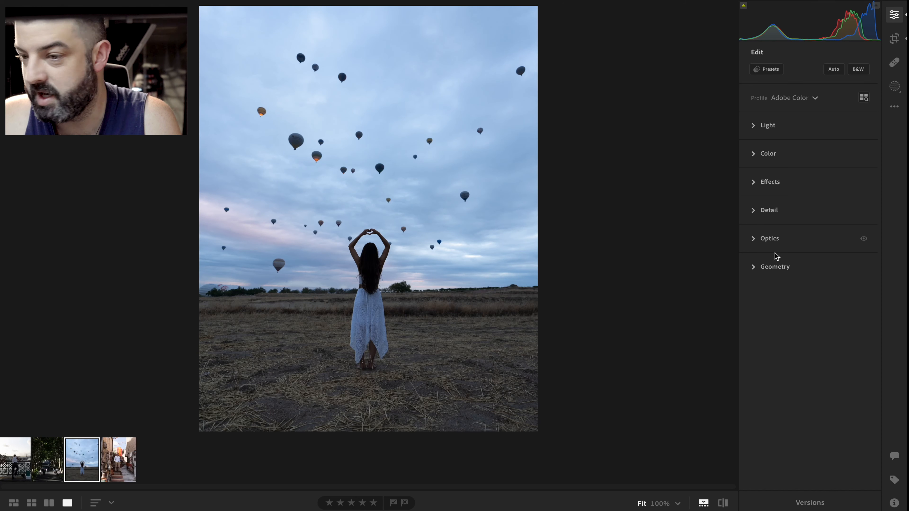
Apply the Adobe Landscape profile to the photo
{"action": "left_click", "coordinate": [793, 99]}
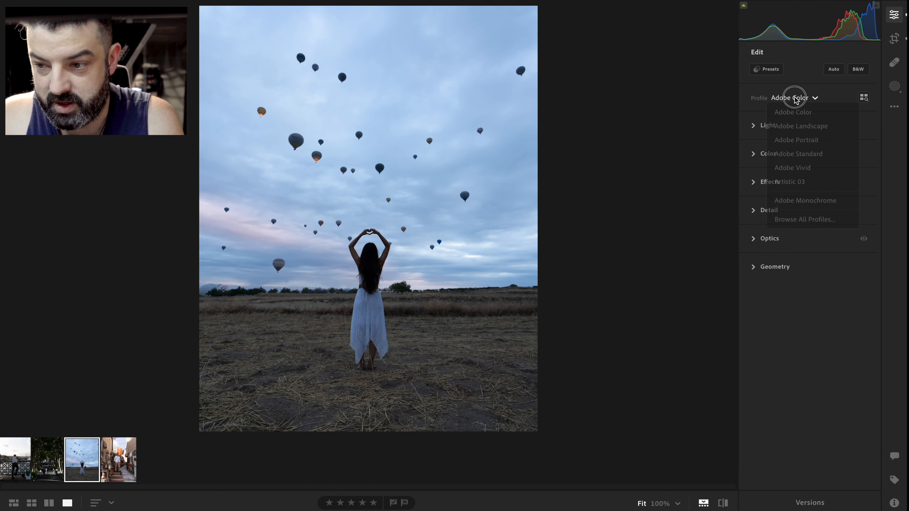
{"action": "left_click", "coordinate": [794, 129]}
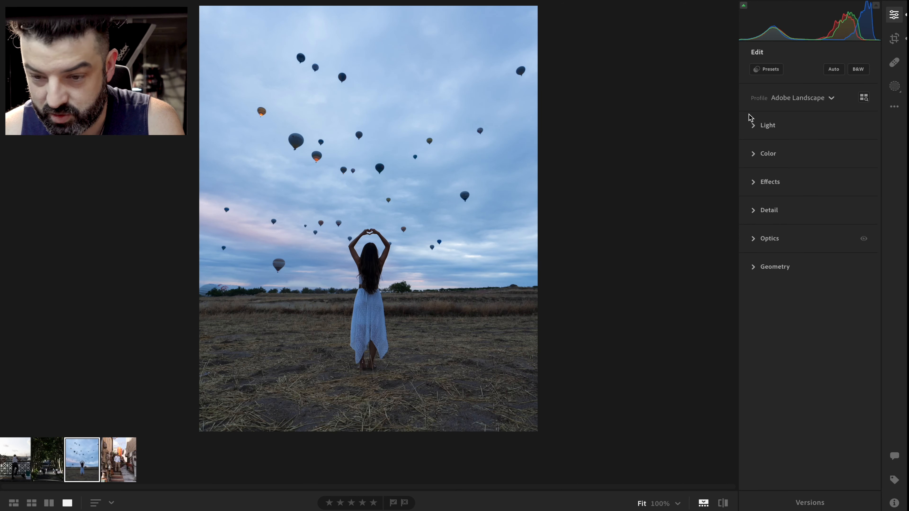
Open the Light section and set Exposure to +0.86, Whites to -29 and Blacks to -19
{"action": "left_click", "coordinate": [760, 125]}
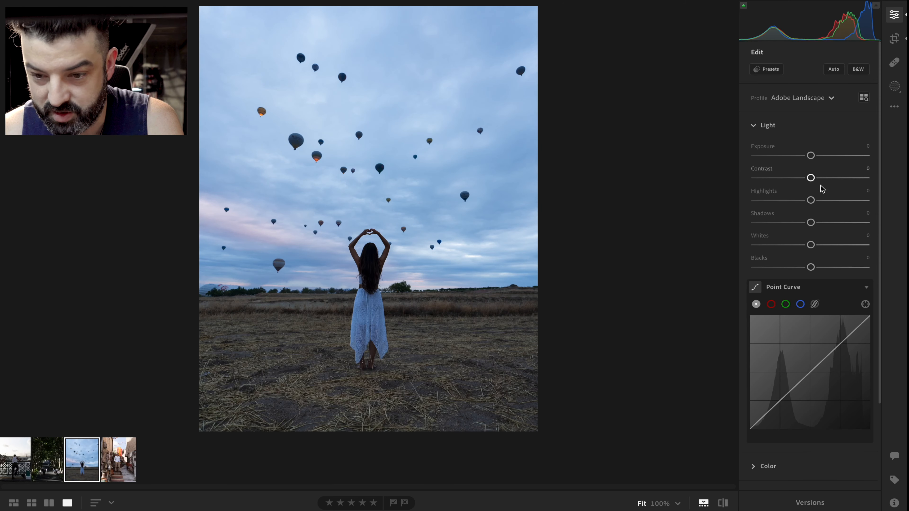
{"action": "left_click_drag", "start_coordinate": [811, 156], "coordinate": [820, 158]}
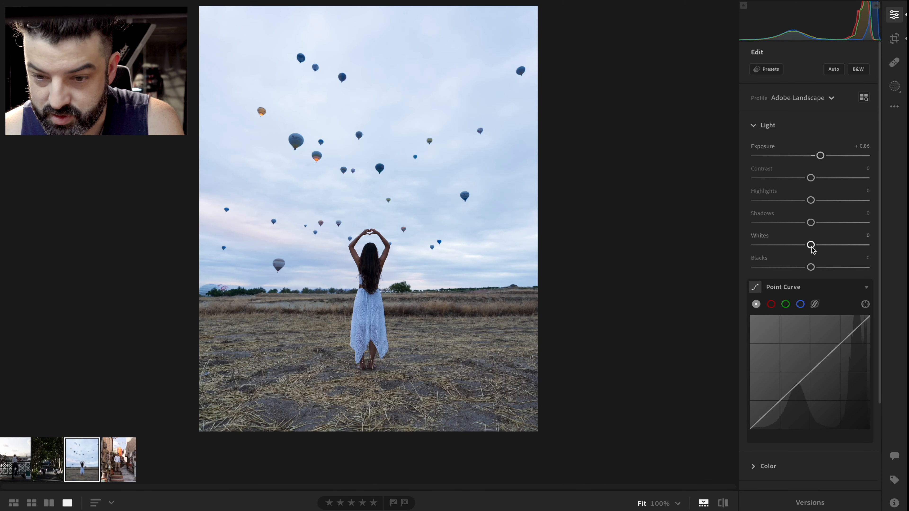
{"action": "left_click_drag", "start_coordinate": [811, 246], "coordinate": [801, 267]}
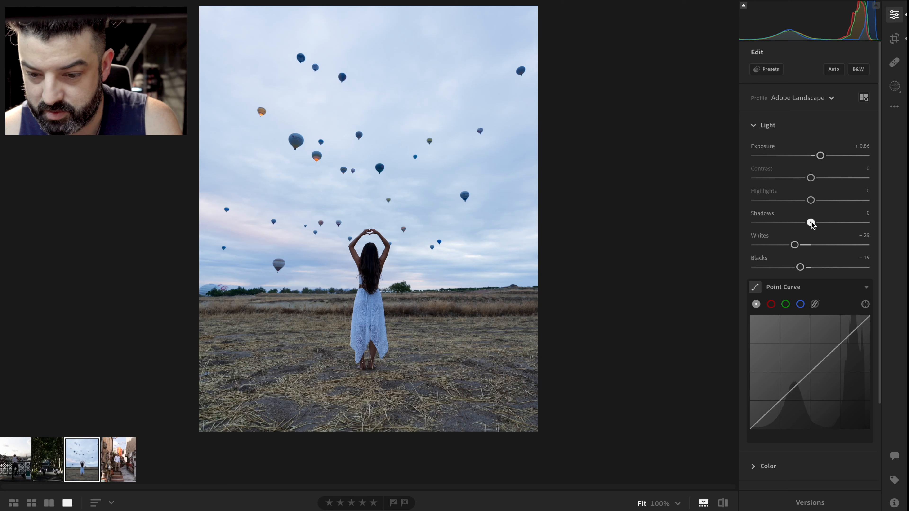
Set Shadows to +16 and Highlights to -39 in the Light section
{"action": "left_click_drag", "start_coordinate": [811, 223], "coordinate": [822, 223]}
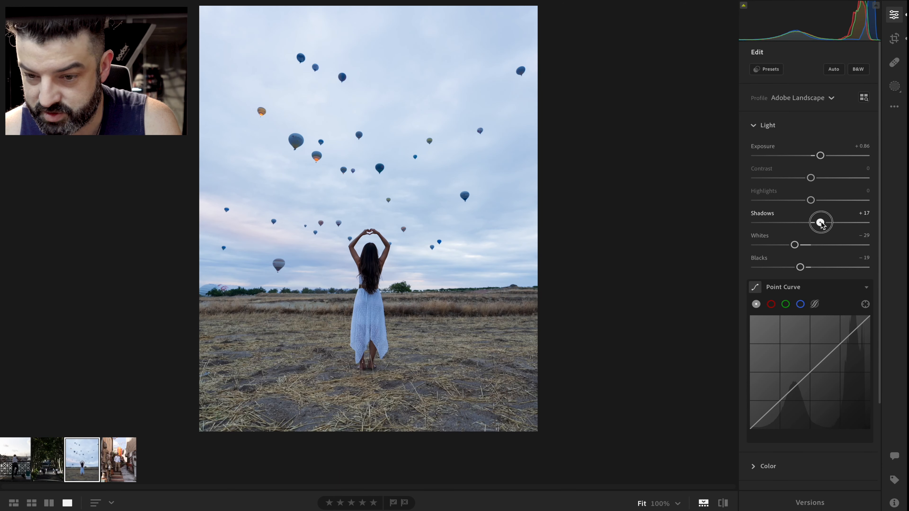
{"action": "mouse_move", "coordinate": [810, 200]}
{"action": "left_mouse_down"}
{"action": "mouse_move", "coordinate": [790, 204]}
{"action": "mouse_move", "coordinate": [814, 178]}
{"action": "mouse_move", "coordinate": [857, 183]}
{"action": "mouse_move", "coordinate": [761, 189]}
{"action": "mouse_move", "coordinate": [761, 178]}
{"action": "mouse_move", "coordinate": [812, 183]}
{"action": "left_mouse_up"}
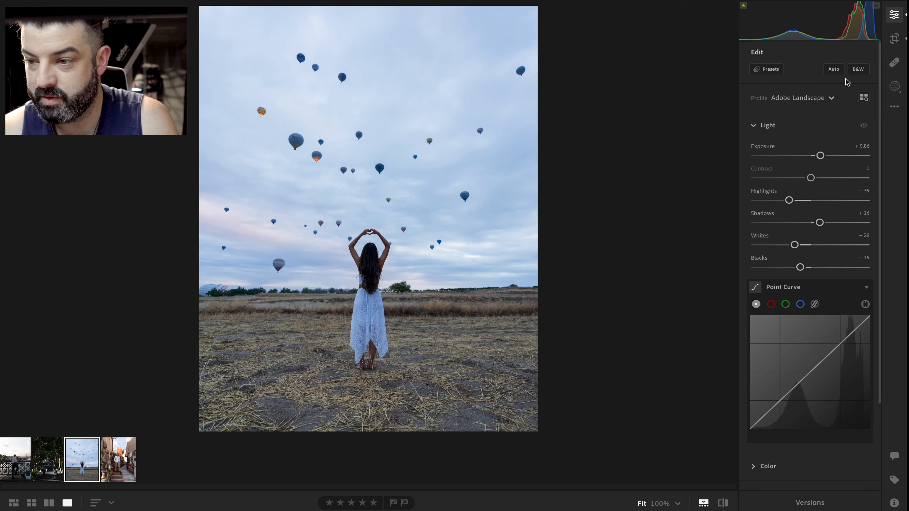
Create a Select Subject mask on the woman and set its Exposure to +0.44 and Contrast to -55
{"action": "left_click", "coordinate": [894, 88]}
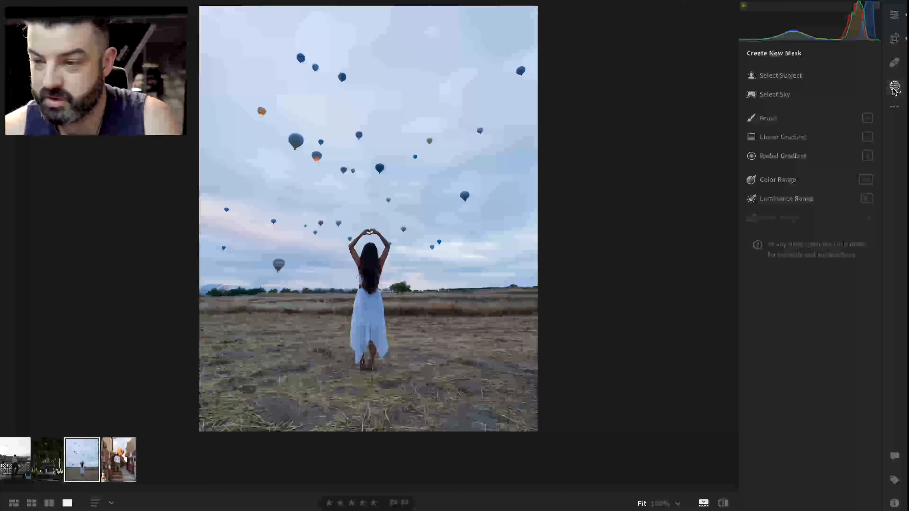
{"action": "left_click", "coordinate": [782, 82]}
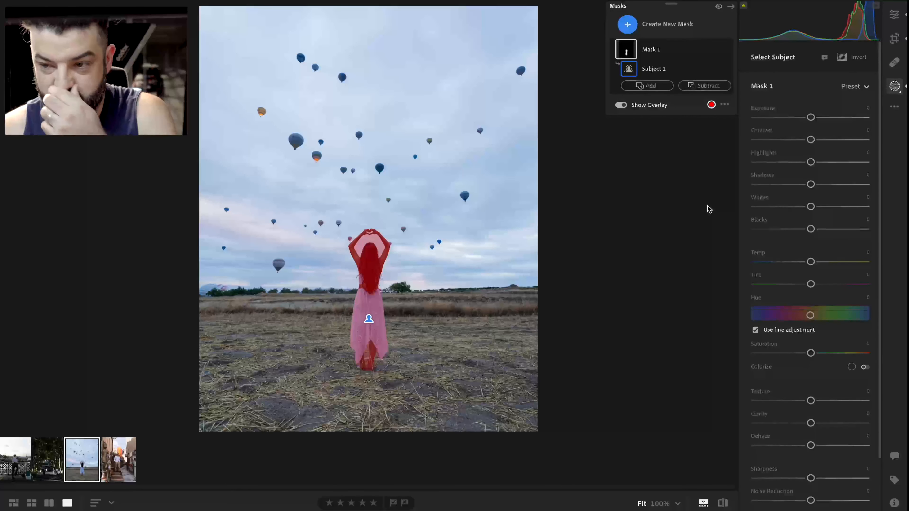
{"action": "left_click_drag", "start_coordinate": [812, 140], "coordinate": [817, 119]}
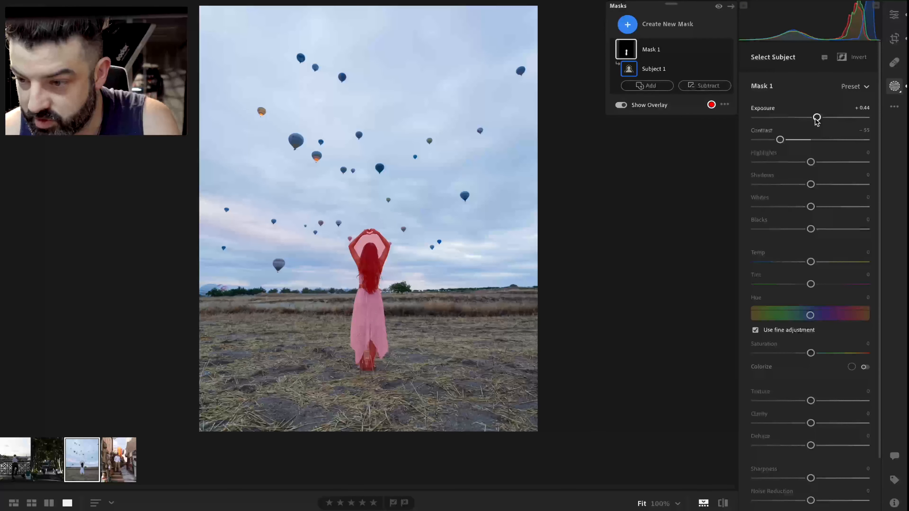
Set the subject mask's Highlights to +10, Shadows -2, Whites +4, Blacks -7 and Saturation +3
{"action": "left_click_drag", "start_coordinate": [811, 162], "coordinate": [816, 162]}
{"action": "left_click_drag", "start_coordinate": [812, 230], "coordinate": [810, 186]}
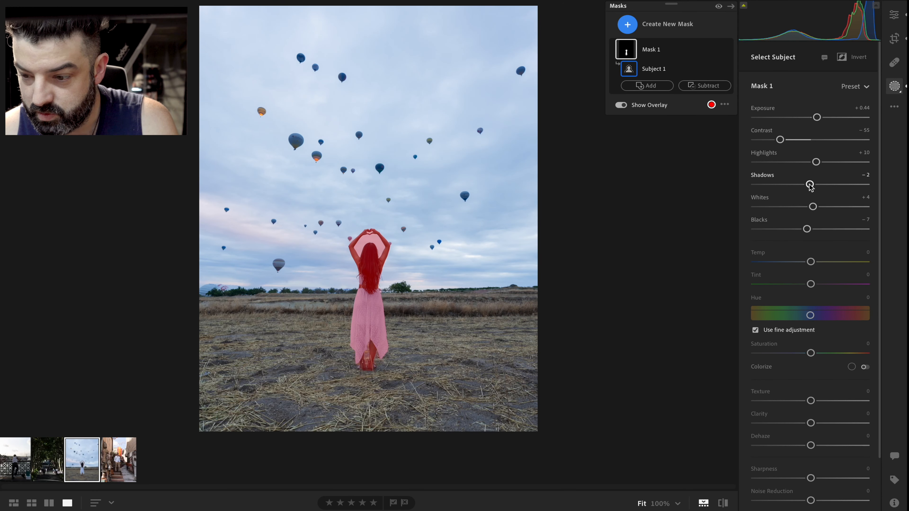
{"action": "left_click_drag", "start_coordinate": [811, 353], "coordinate": [813, 353]}
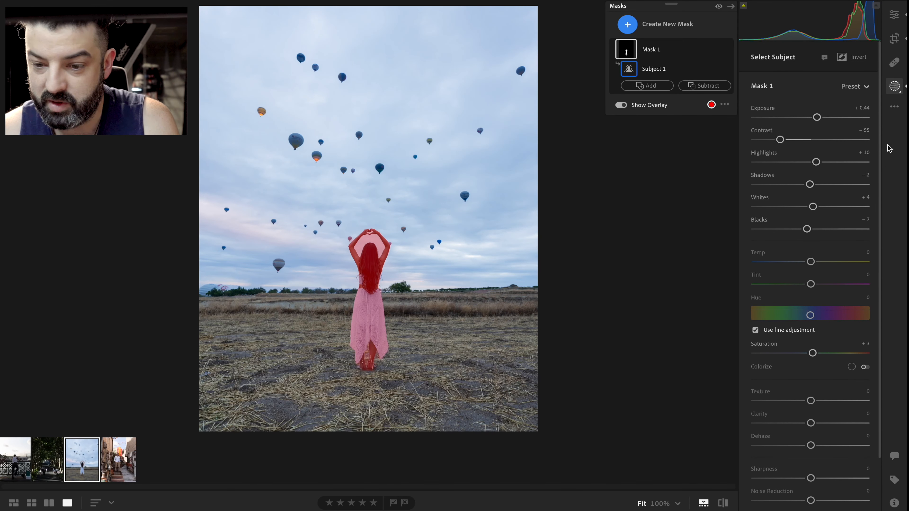
Return to the global edit settings and lower Exposure to +0.67
{"action": "left_click", "coordinate": [898, 17]}
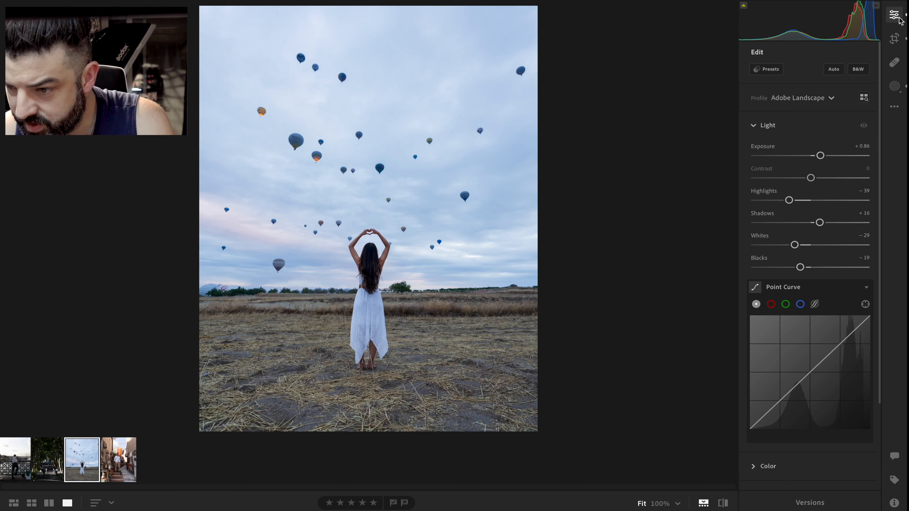
{"action": "left_click_drag", "start_coordinate": [820, 156], "coordinate": [819, 156]}
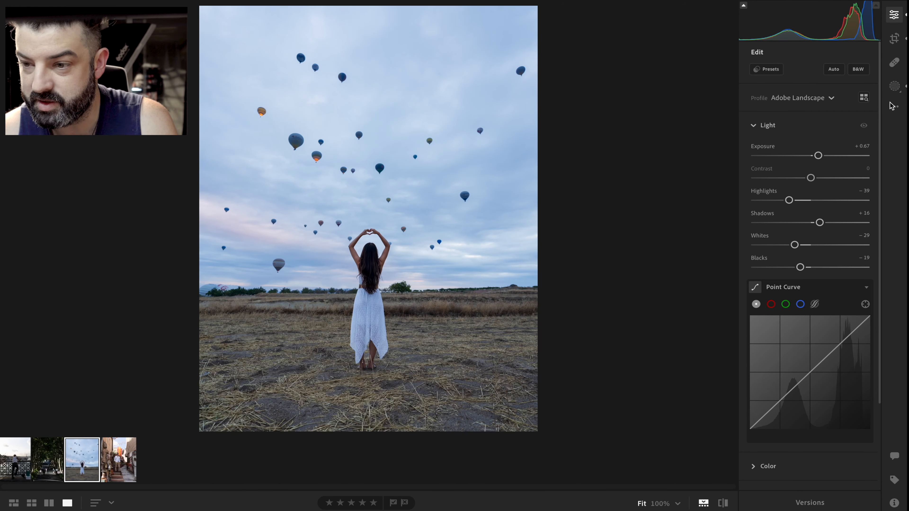
Reopen Mask 1, raise its Exposure to +0.64 and lower its Contrast a bit further
{"action": "left_click", "coordinate": [895, 86]}
{"action": "left_click", "coordinate": [633, 62]}
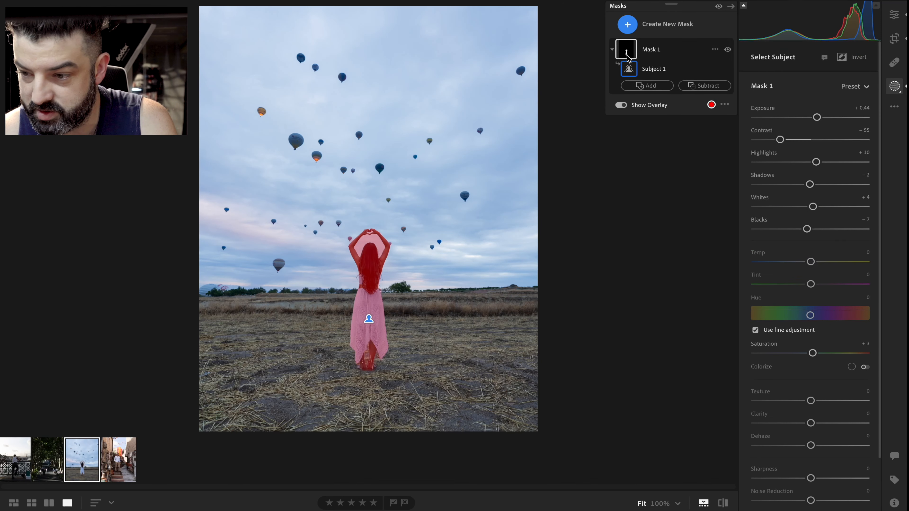
{"action": "left_click_drag", "start_coordinate": [821, 118], "coordinate": [822, 119]}
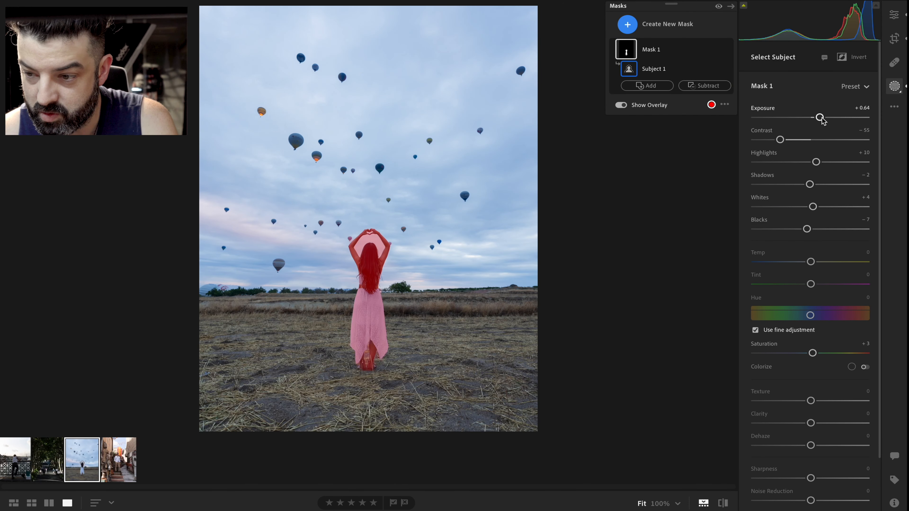
{"action": "left_click_drag", "start_coordinate": [780, 139], "coordinate": [766, 140]}
Back in global edits, add two points to the composite Point Curve, lifting the shadows and slightly lowering the upper tones
{"action": "left_click", "coordinate": [896, 18]}
{"action": "scroll", "coordinate": [806, 324], "scroll_direction": "down", "scroll_amount": 1}
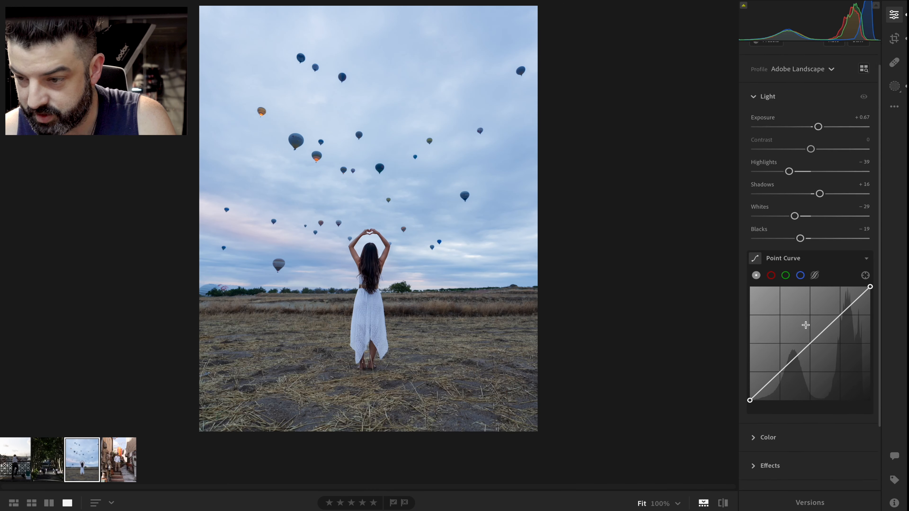
{"action": "scroll", "coordinate": [806, 325], "scroll_direction": "down", "scroll_amount": 4}
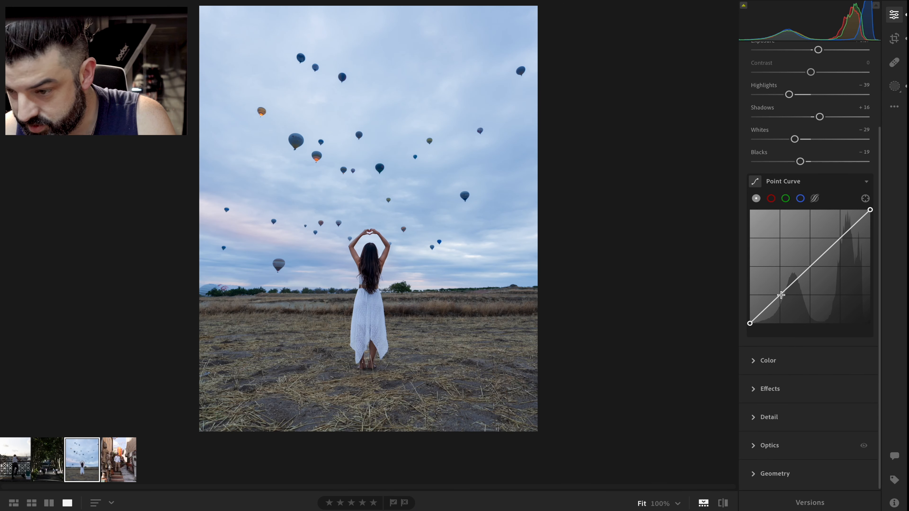
{"action": "left_click", "coordinate": [780, 296]}
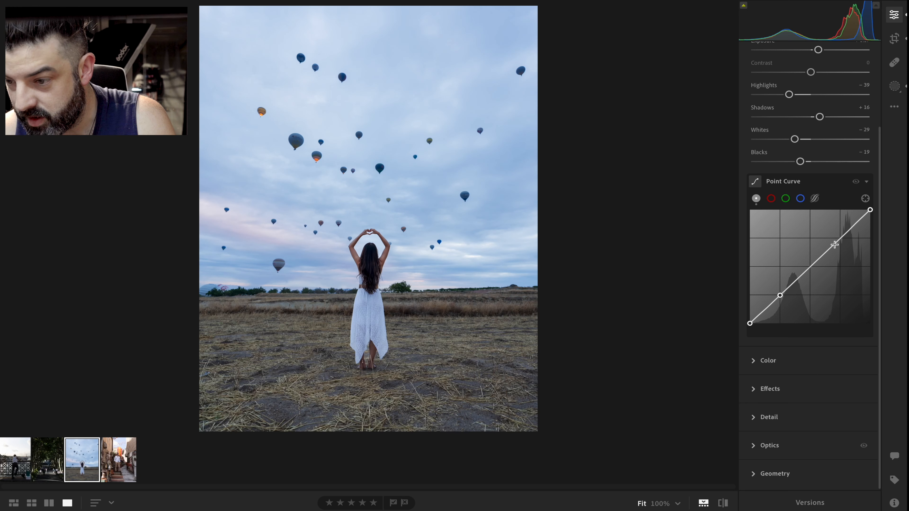
{"action": "left_click", "coordinate": [840, 239]}
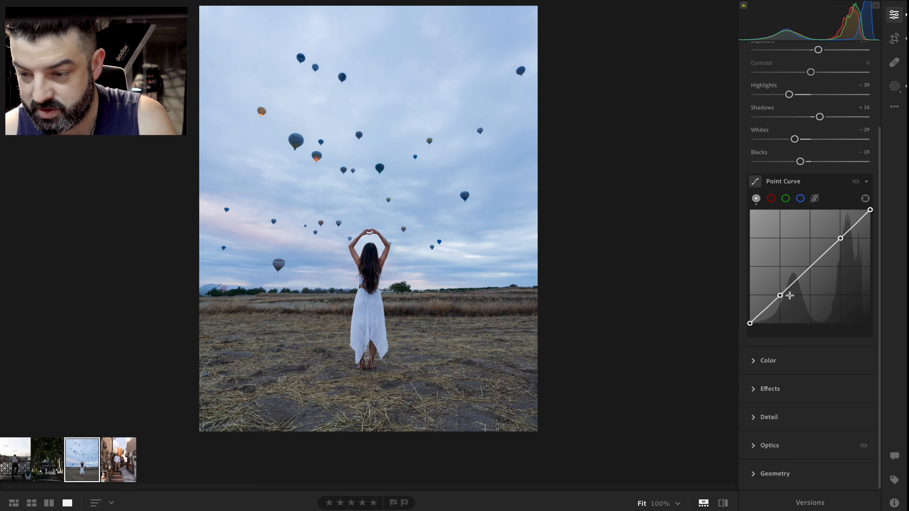
{"action": "left_click_drag", "start_coordinate": [781, 297], "coordinate": [781, 301]}
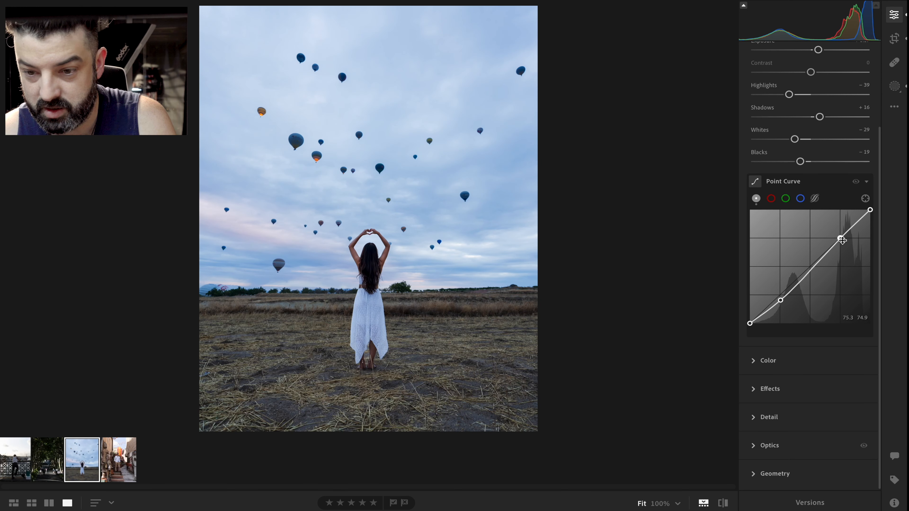
{"action": "left_click_drag", "start_coordinate": [841, 238], "coordinate": [842, 245]}
{"action": "left_click_drag", "start_coordinate": [781, 300], "coordinate": [781, 288]}
{"action": "mouse_move", "coordinate": [751, 323]}
{"action": "left_mouse_down"}
{"action": "mouse_move", "coordinate": [749, 311]}
{"action": "mouse_move", "coordinate": [750, 323]}
{"action": "left_mouse_up"}
{"action": "left_click_drag", "start_coordinate": [841, 243], "coordinate": [842, 244]}
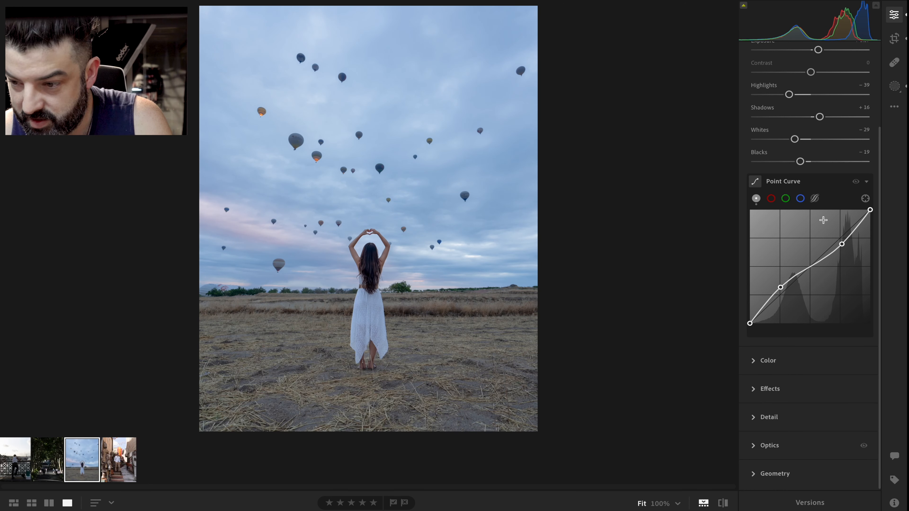
Switch to the blue channel curve and add and adjust three points on it
{"action": "left_click", "coordinate": [801, 198]}
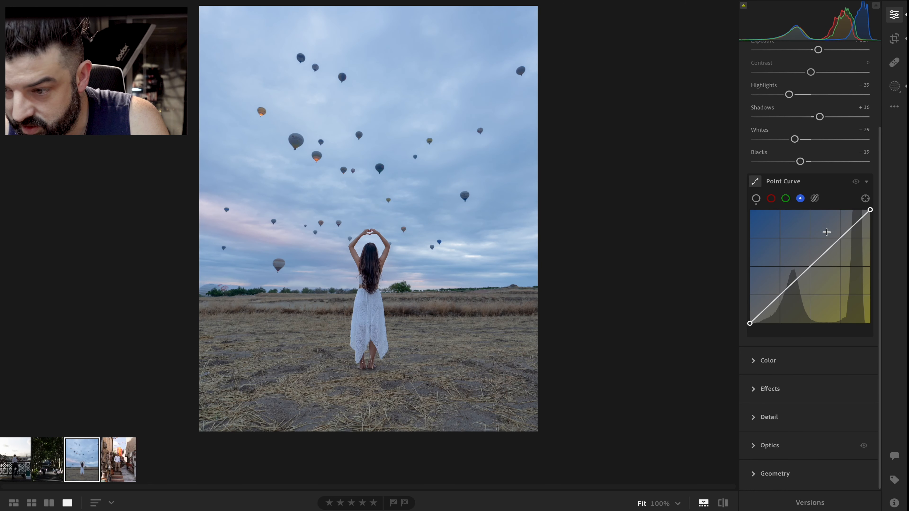
{"action": "left_click_drag", "start_coordinate": [810, 266], "coordinate": [809, 263]}
{"action": "left_click_drag", "start_coordinate": [838, 238], "coordinate": [839, 234]}
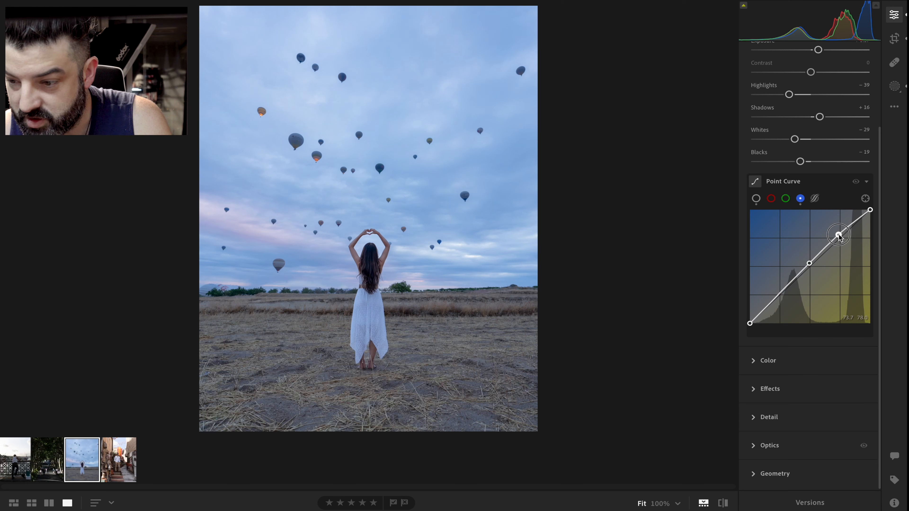
{"action": "left_click_drag", "start_coordinate": [783, 295], "coordinate": [782, 301]}
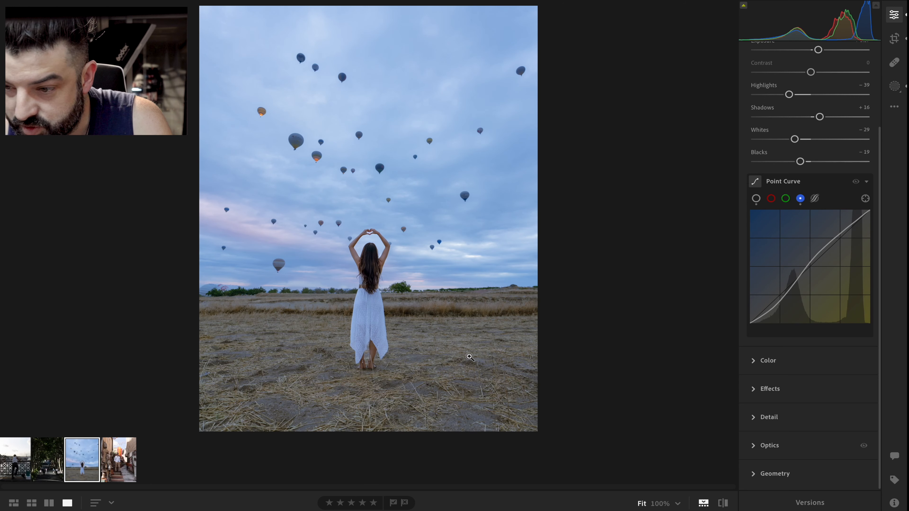
Switch to the red channel curve and add points that pull its midtones down to cool the image
{"action": "left_click", "coordinate": [771, 198]}
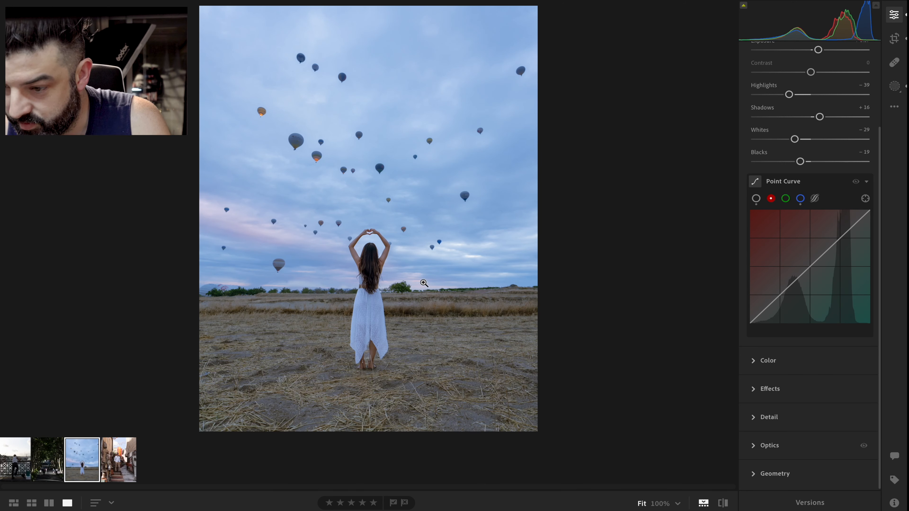
{"action": "left_click_drag", "start_coordinate": [779, 294], "coordinate": [778, 292]}
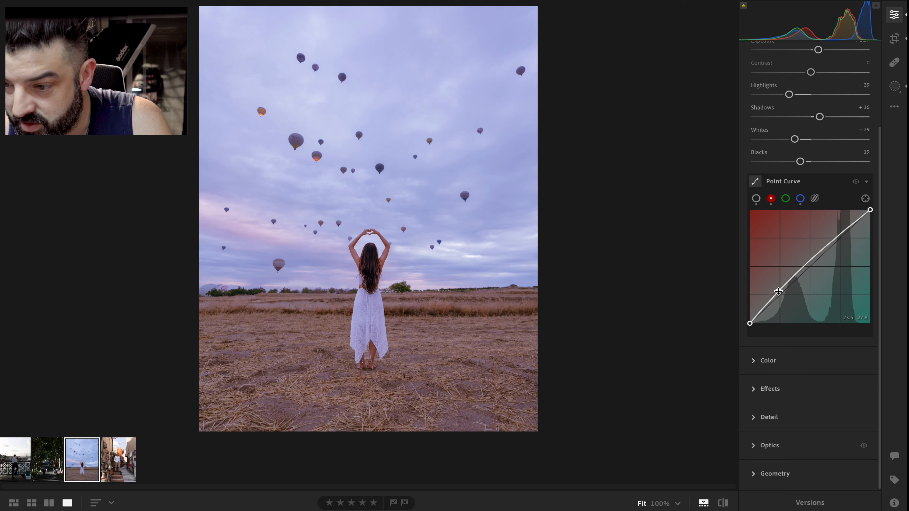
{"action": "left_click_drag", "start_coordinate": [811, 263], "coordinate": [841, 243]}
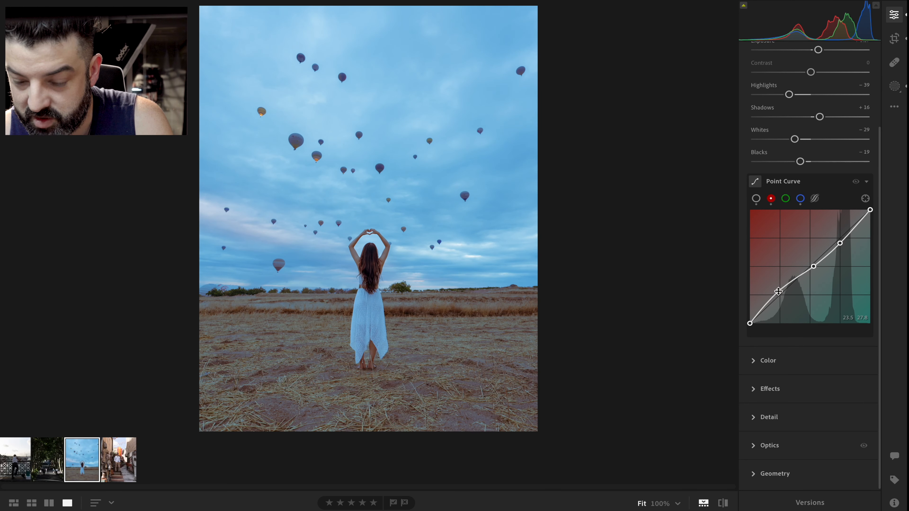
Fine-tune the red curve's shadow point, add another point near the dark end and nudge the midtone point
{"action": "left_click_drag", "start_coordinate": [778, 293], "coordinate": [779, 295]}
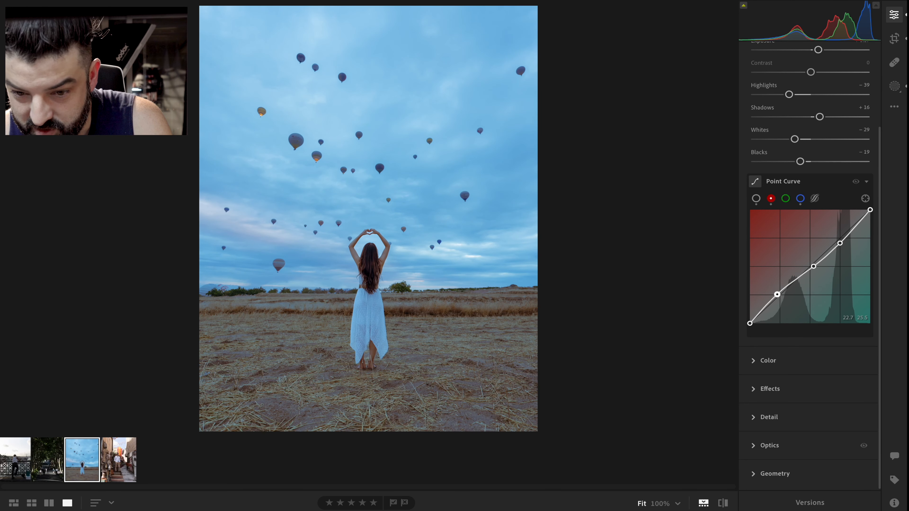
{"action": "left_click_drag", "start_coordinate": [778, 295], "coordinate": [782, 292]}
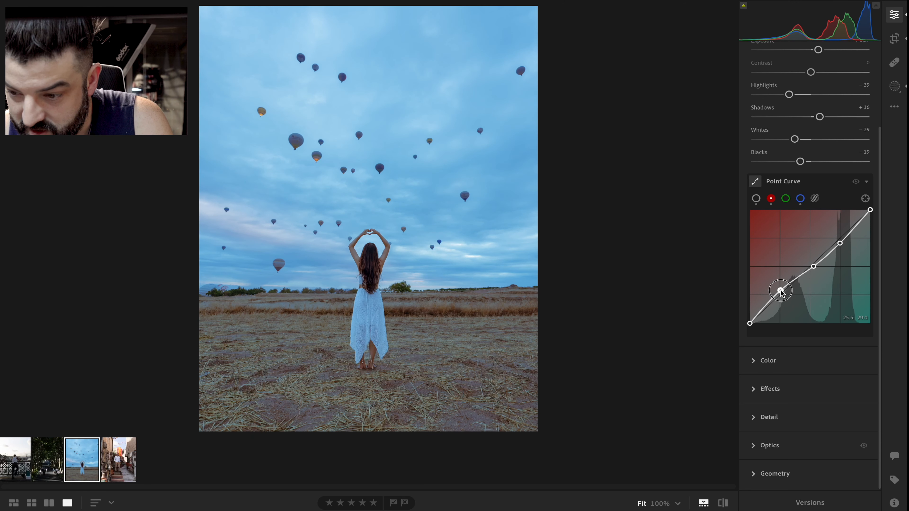
{"action": "left_click", "coordinate": [767, 305]}
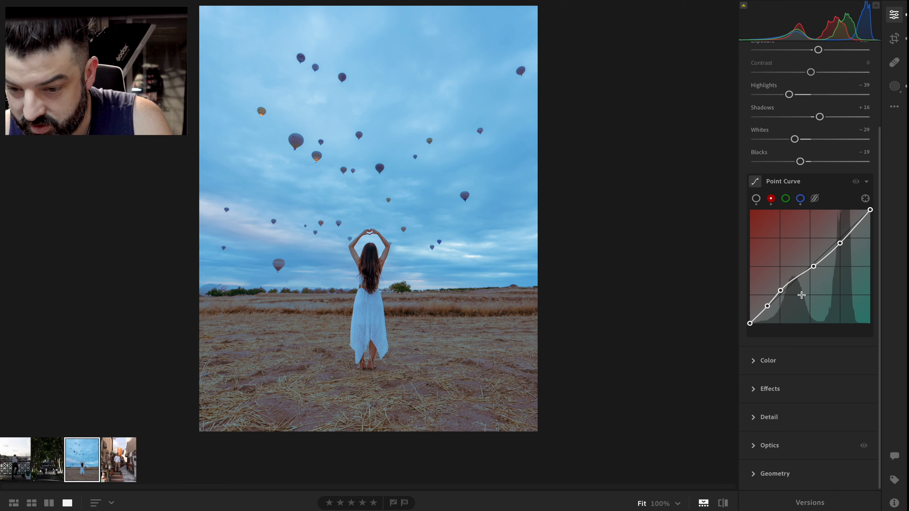
{"action": "left_click_drag", "start_coordinate": [814, 267], "coordinate": [815, 268]}
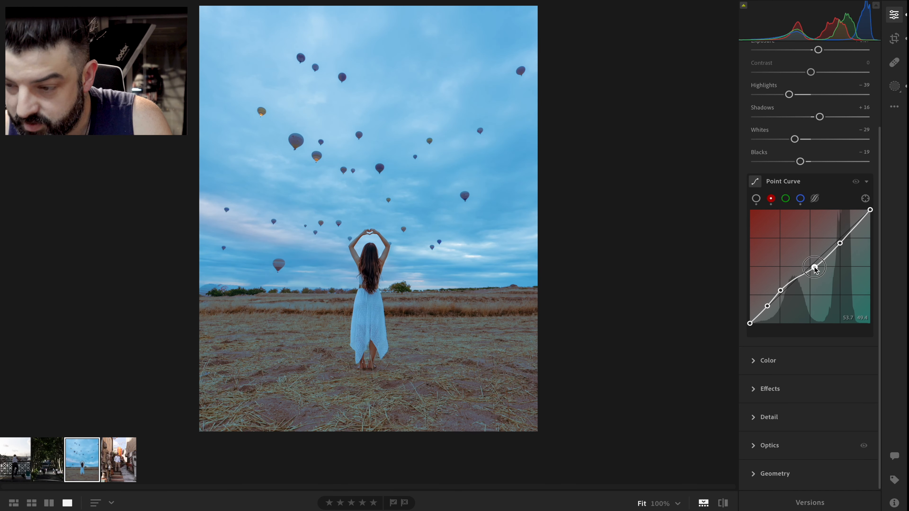
Nudge the red curve's midtone point, then add three points to the green channel curve
{"action": "left_click_drag", "start_coordinate": [815, 269], "coordinate": [814, 268]}
{"action": "left_click", "coordinate": [787, 200]}
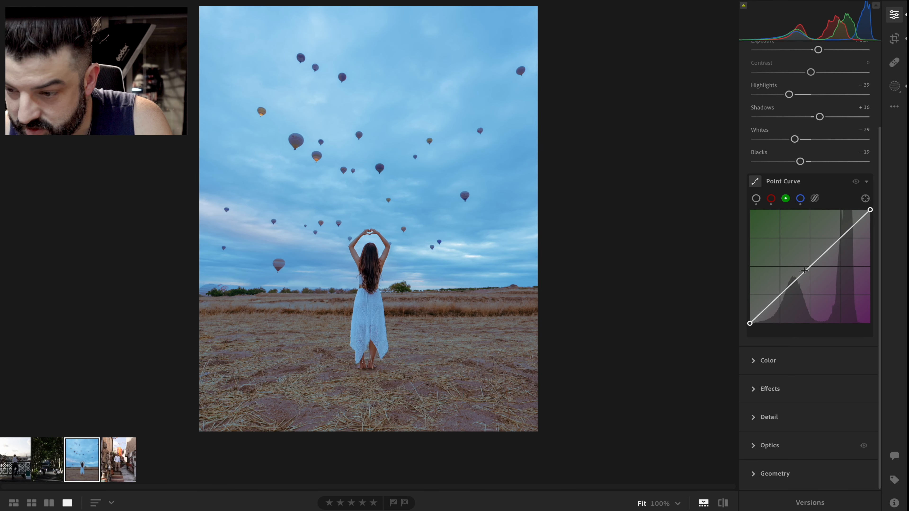
{"action": "left_click_drag", "start_coordinate": [795, 282], "coordinate": [794, 281]}
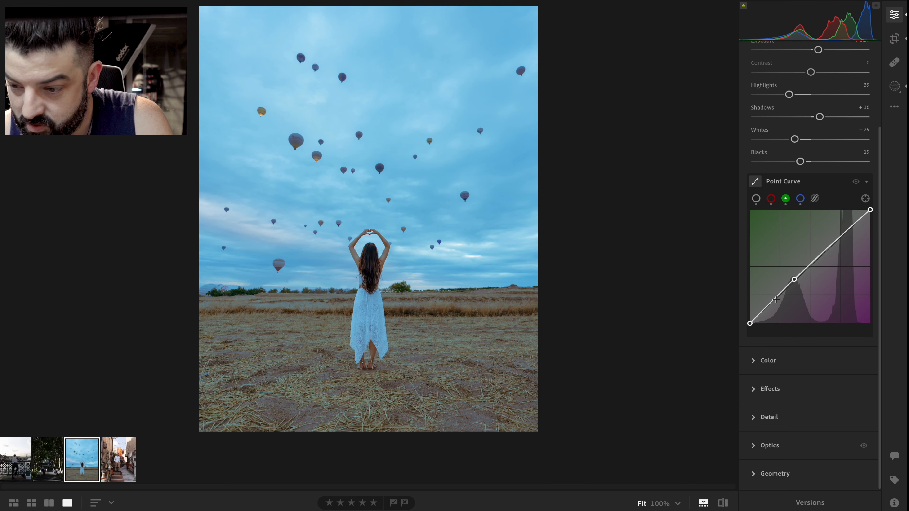
{"action": "left_click_drag", "start_coordinate": [775, 300], "coordinate": [776, 298]}
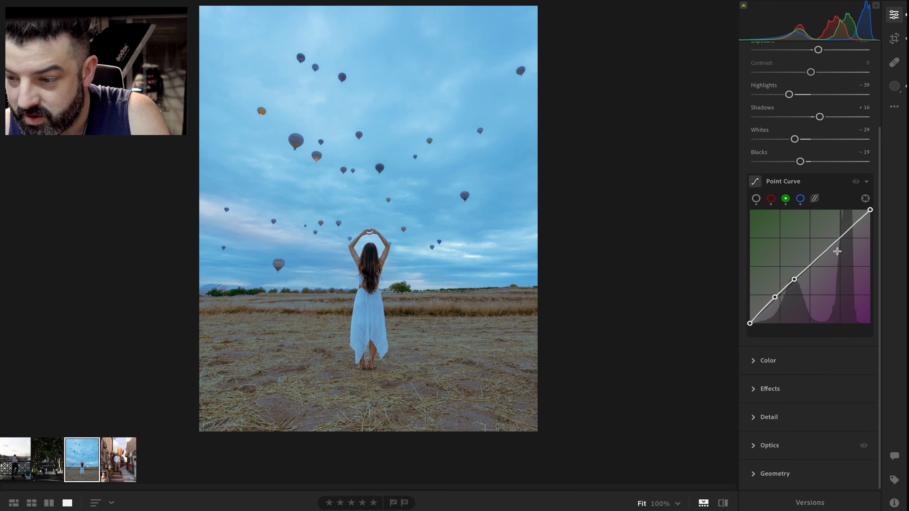
{"action": "left_click_drag", "start_coordinate": [837, 243], "coordinate": [839, 243]}
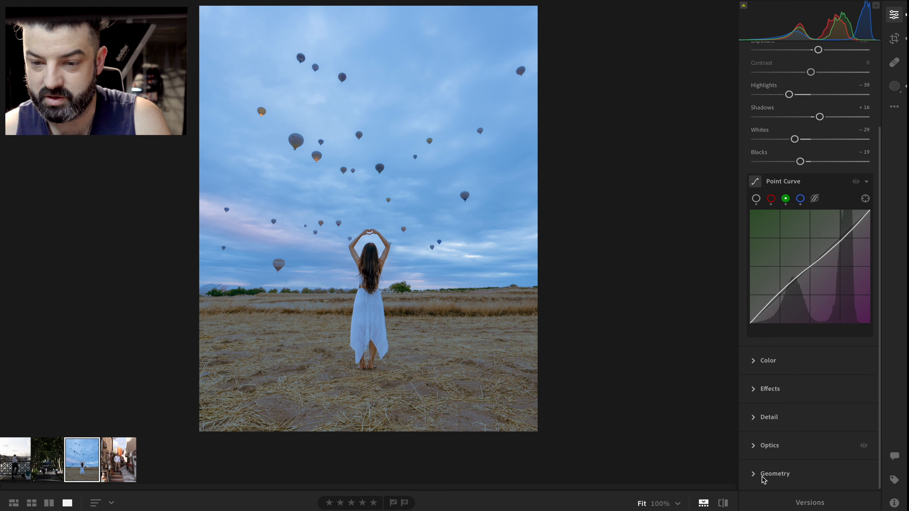
Compare the edited photo with the original before-and-after view
{"action": "left_click", "coordinate": [724, 503]}
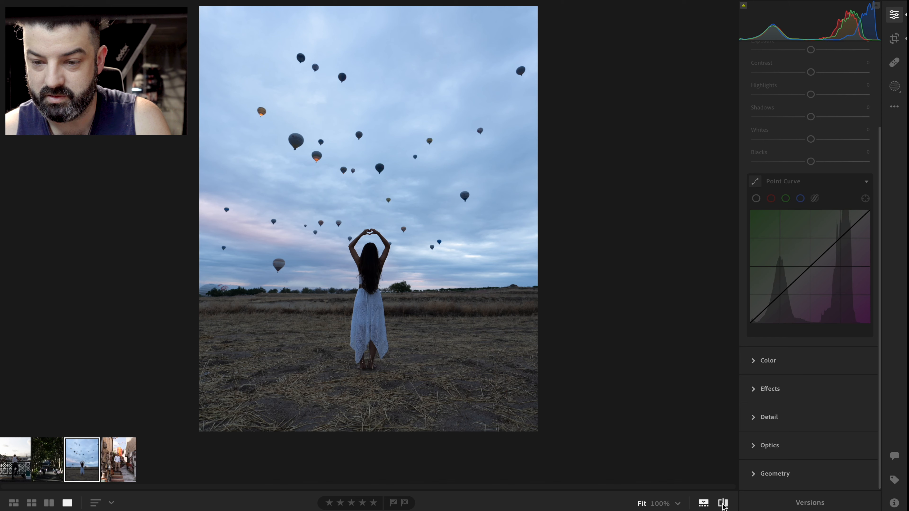
{"action": "left_click", "coordinate": [723, 503]}
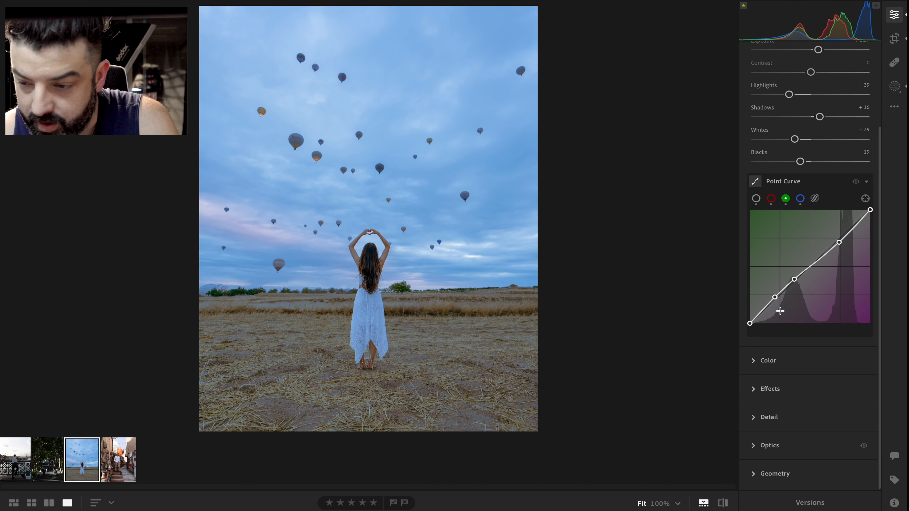
{"action": "scroll", "coordinate": [773, 108], "scroll_direction": "up", "scroll_amount": 3}
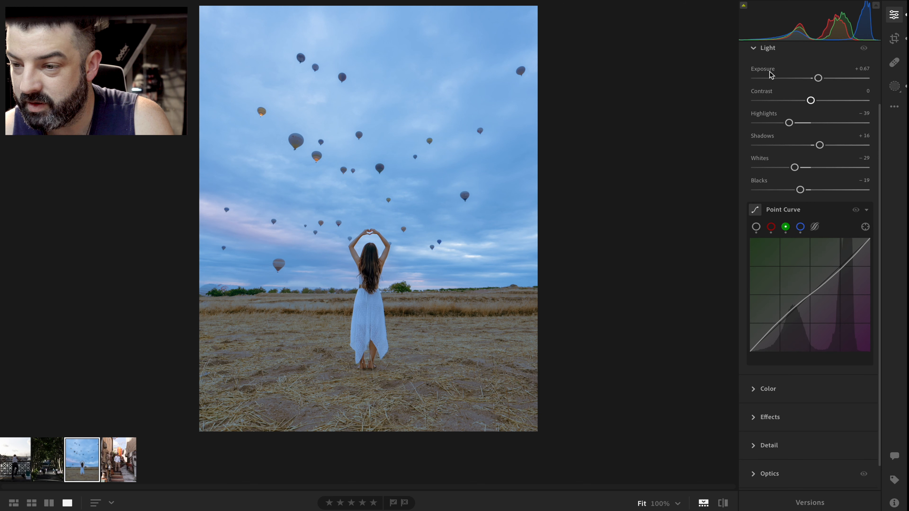
Set Saturation to +10 and Vibrance to +7 in the Color panel
{"action": "left_click", "coordinate": [769, 68]}
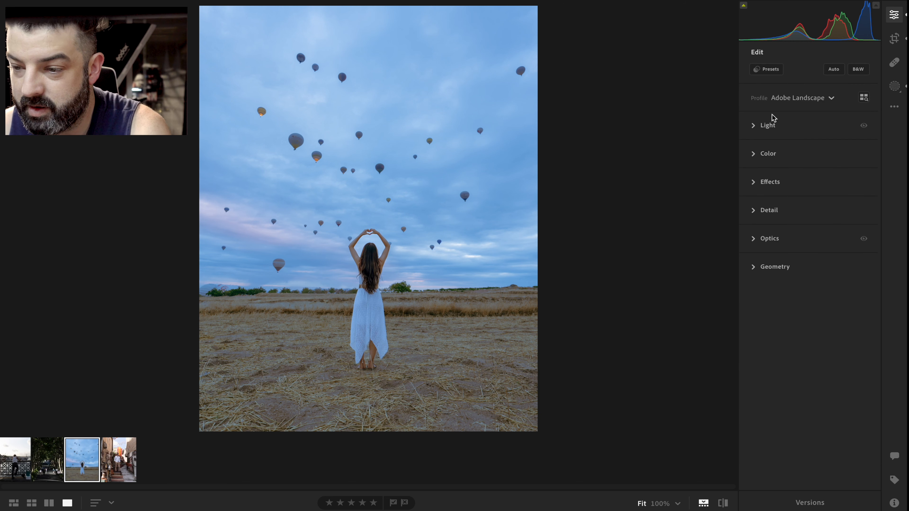
{"action": "left_click", "coordinate": [756, 154]}
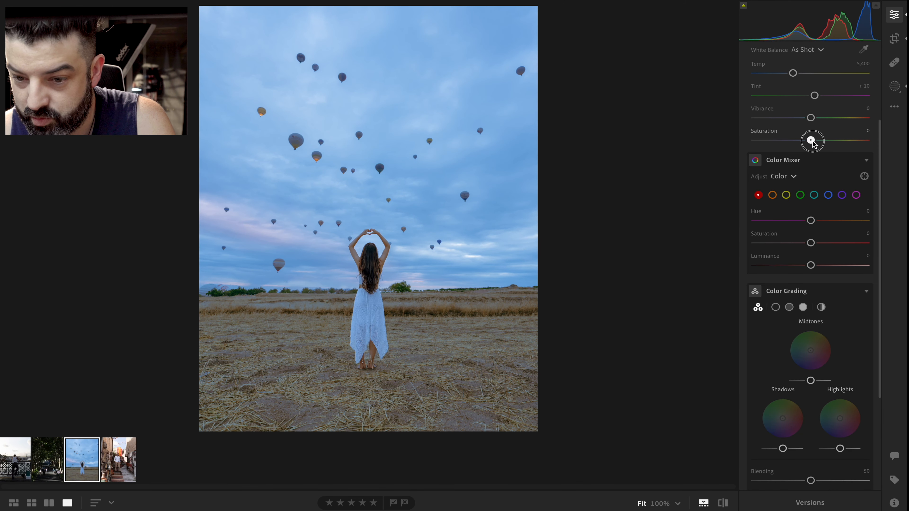
{"action": "left_click_drag", "start_coordinate": [812, 142], "coordinate": [815, 142]}
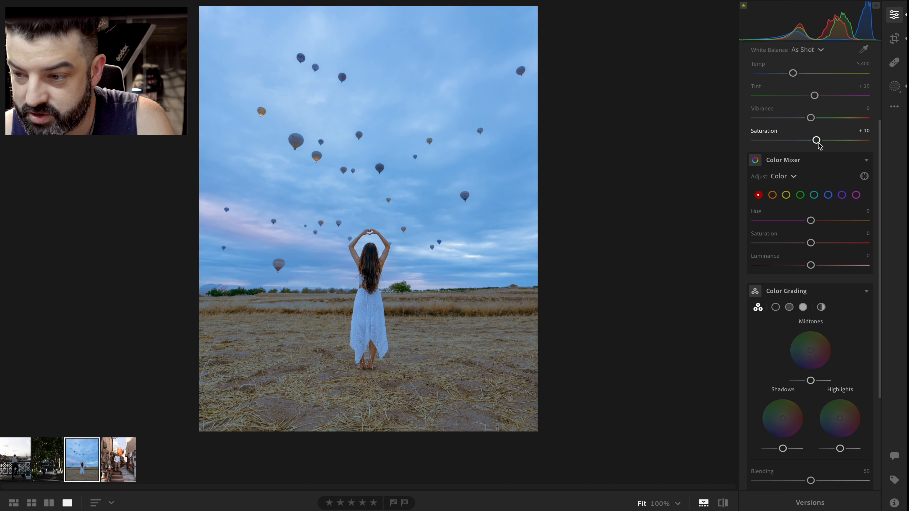
{"action": "left_click_drag", "start_coordinate": [811, 118], "coordinate": [815, 118]}
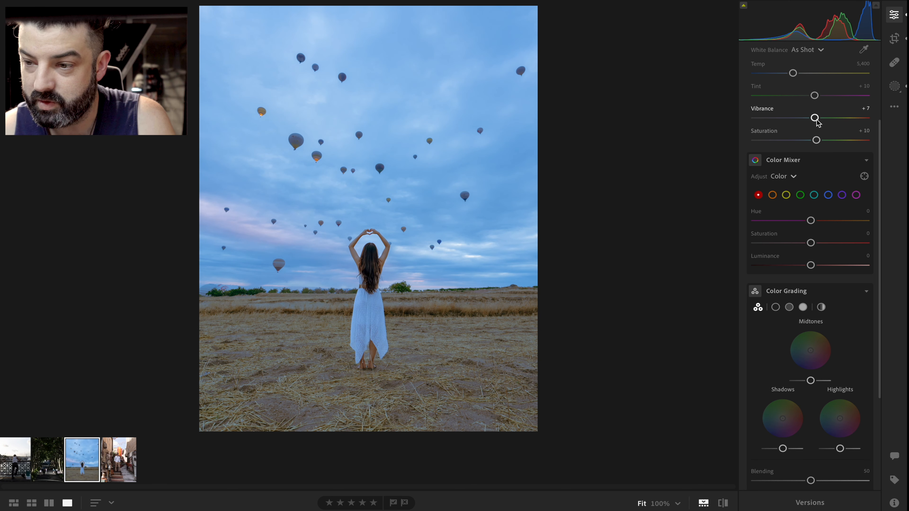
{"action": "scroll", "coordinate": [817, 123], "scroll_direction": "up", "scroll_amount": 2}
{"action": "left_click", "coordinate": [755, 61]}
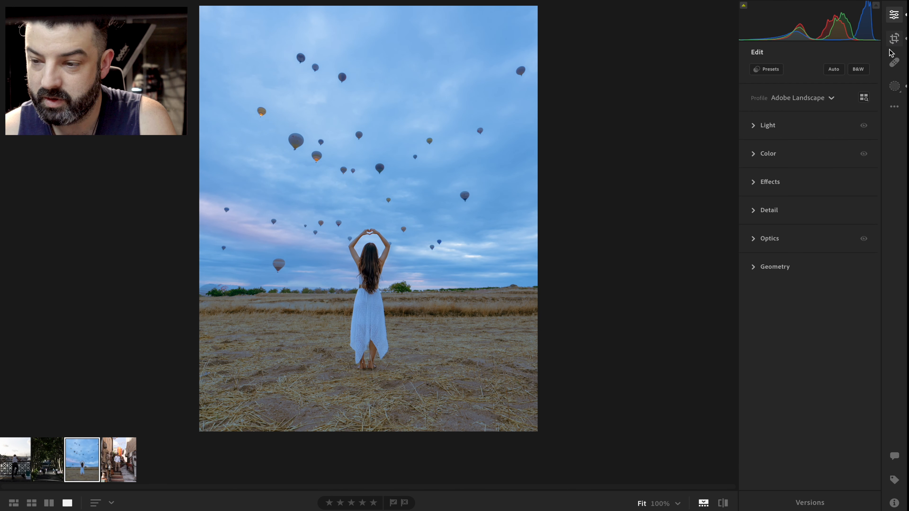
Create a new linear gradient mask drawn from the bottom of the photo up to about the horizon
{"action": "left_click", "coordinate": [896, 87]}
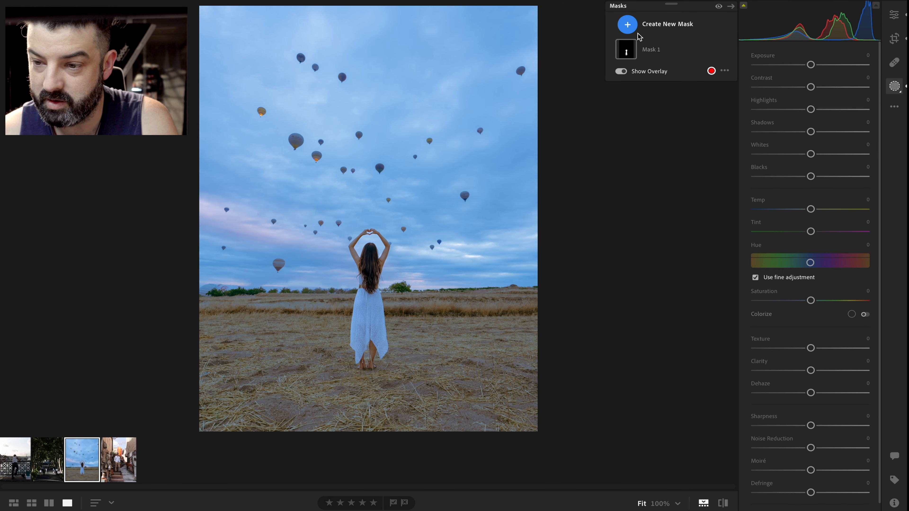
{"action": "left_click", "coordinate": [628, 25]}
{"action": "left_click", "coordinate": [674, 107]}
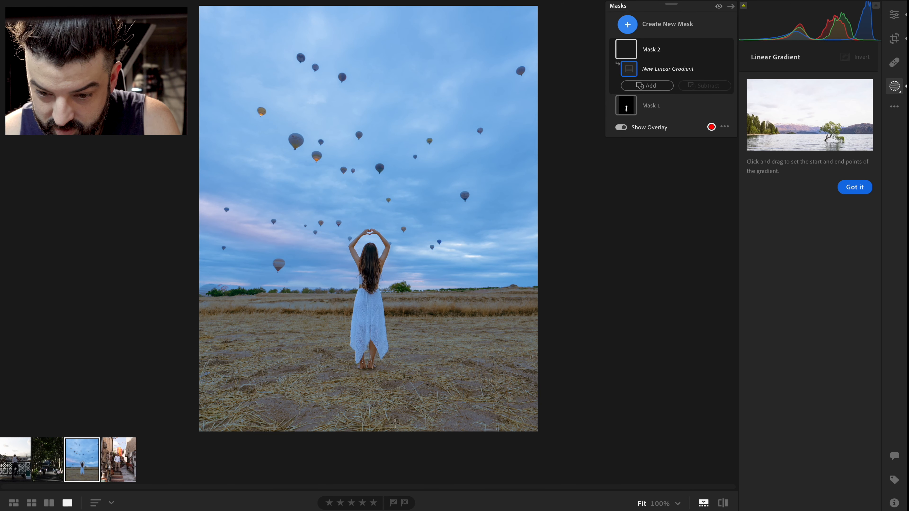
{"action": "mouse_move", "coordinate": [367, 434]}
{"action": "left_mouse_down"}
{"action": "mouse_move", "coordinate": [366, 261]}
{"action": "mouse_move", "coordinate": [365, 288]}
{"action": "left_mouse_up"}
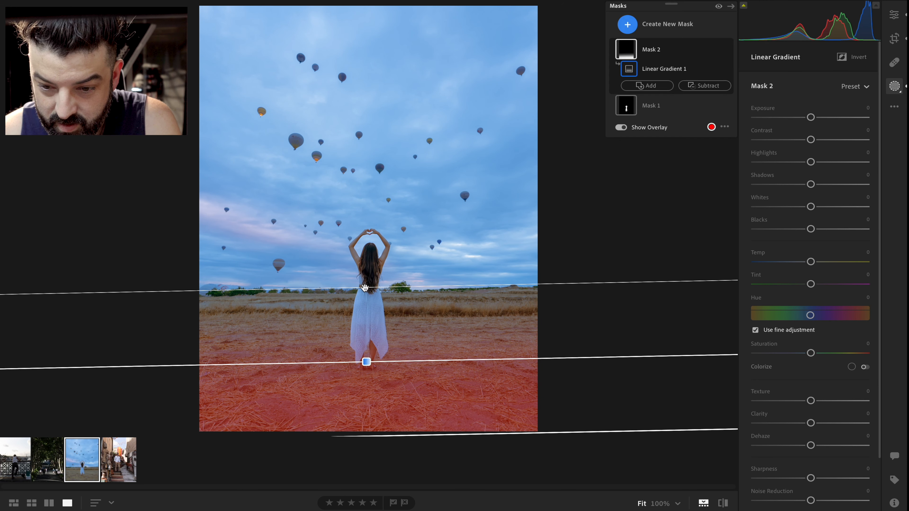
{"action": "left_click_drag", "start_coordinate": [366, 362], "coordinate": [361, 309]}
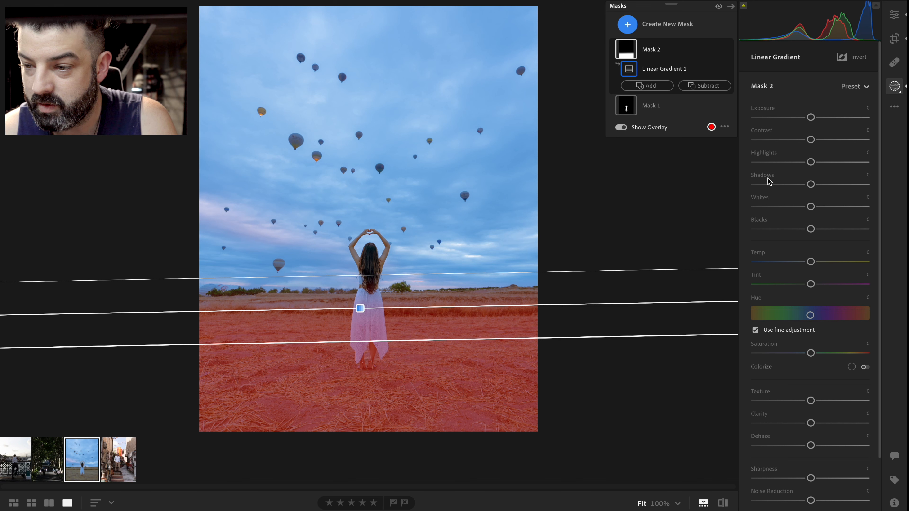
Set the gradient mask's Exposure to -0.32, Contrast +13, Highlights +15 and Blacks -10
{"action": "left_click_drag", "start_coordinate": [810, 120], "coordinate": [820, 165]}
{"action": "left_click_drag", "start_coordinate": [811, 229], "coordinate": [806, 229]}
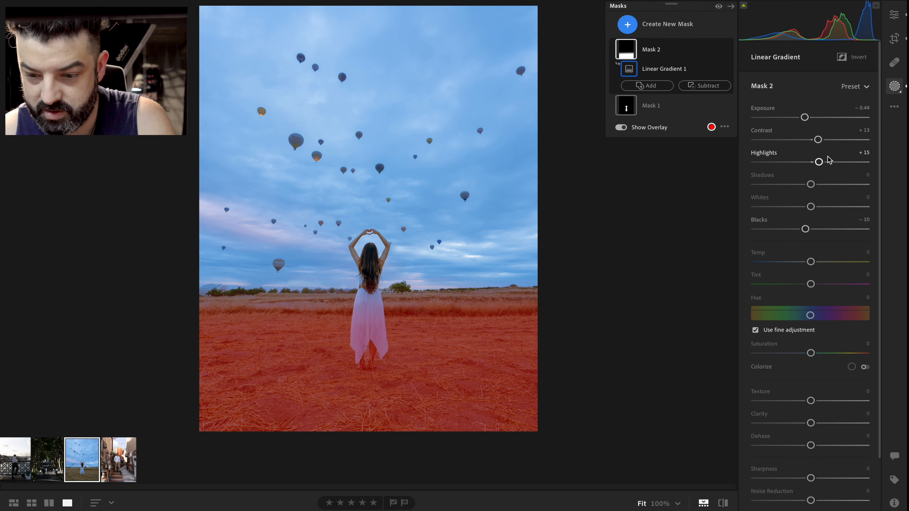
{"action": "mouse_move", "coordinate": [627, 299]}
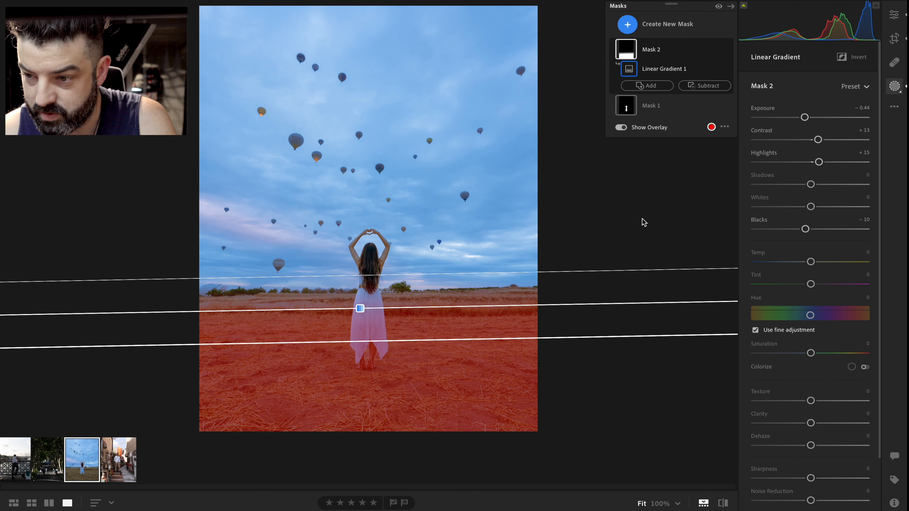
{"action": "left_click_drag", "start_coordinate": [807, 118], "coordinate": [807, 121]}
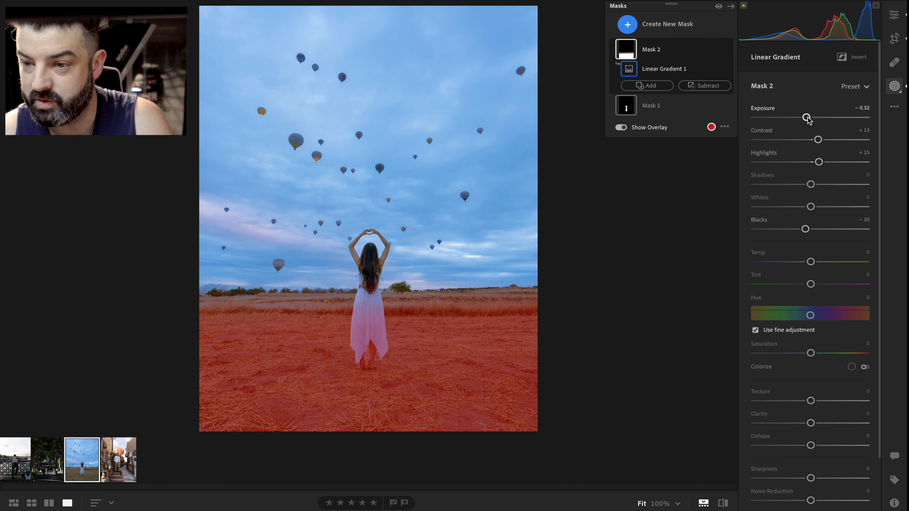
Subtract the woman from the gradient mask by brushing over her with a size 4.0 brush
{"action": "left_click", "coordinate": [704, 86]}
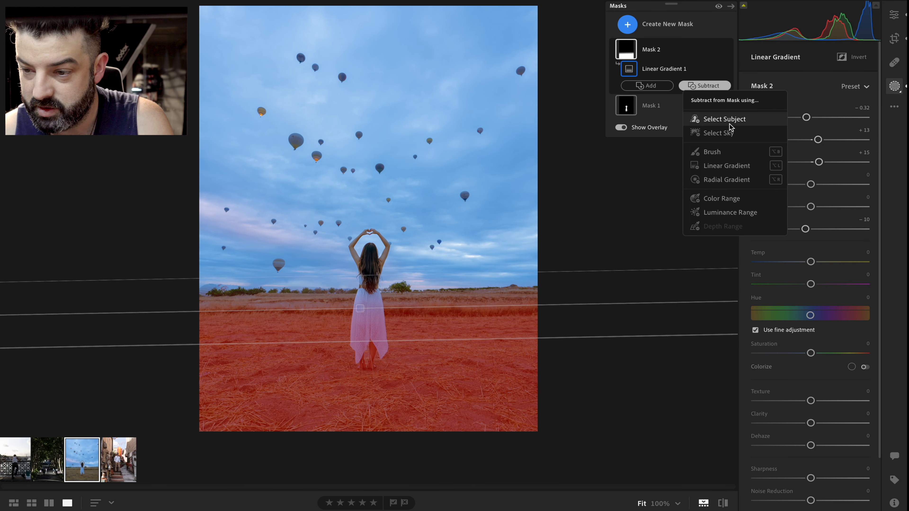
{"action": "left_click", "coordinate": [727, 150]}
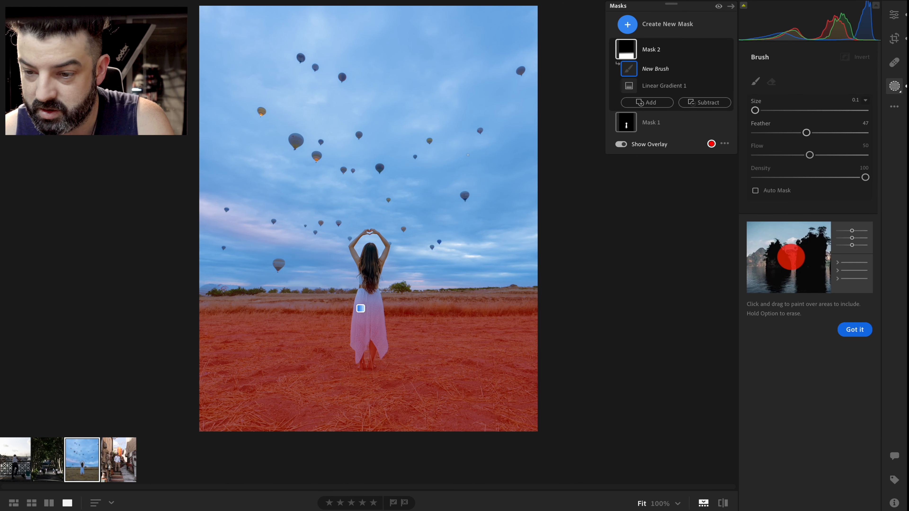
{"action": "scroll", "coordinate": [451, 213], "scroll_direction": "up", "scroll_amount": 5}
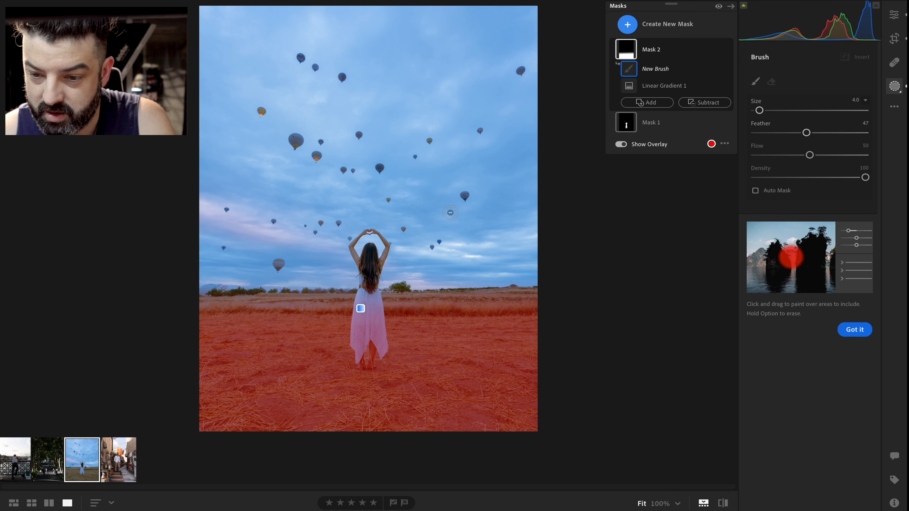
{"action": "scroll", "coordinate": [450, 213], "scroll_direction": "down", "scroll_amount": 1}
{"action": "mouse_move", "coordinate": [380, 307]}
{"action": "left_mouse_down"}
{"action": "mouse_move", "coordinate": [362, 310]}
{"action": "mouse_move", "coordinate": [359, 319]}
{"action": "mouse_move", "coordinate": [367, 303]}
{"action": "mouse_move", "coordinate": [385, 342]}
{"action": "mouse_move", "coordinate": [379, 333]}
{"action": "mouse_move", "coordinate": [377, 347]}
{"action": "mouse_move", "coordinate": [359, 345]}
{"action": "mouse_move", "coordinate": [363, 338]}
{"action": "mouse_move", "coordinate": [354, 357]}
{"action": "mouse_move", "coordinate": [357, 317]}
{"action": "mouse_move", "coordinate": [353, 358]}
{"action": "mouse_move", "coordinate": [369, 330]}
{"action": "mouse_move", "coordinate": [361, 315]}
{"action": "mouse_move", "coordinate": [376, 301]}
{"action": "mouse_move", "coordinate": [375, 330]}
{"action": "mouse_move", "coordinate": [357, 312]}
{"action": "mouse_move", "coordinate": [356, 349]}
{"action": "mouse_move", "coordinate": [367, 340]}
{"action": "mouse_move", "coordinate": [382, 356]}
{"action": "mouse_move", "coordinate": [372, 298]}
{"action": "mouse_move", "coordinate": [365, 305]}
{"action": "mouse_move", "coordinate": [362, 297]}
{"action": "mouse_move", "coordinate": [358, 312]}
{"action": "mouse_move", "coordinate": [367, 312]}
{"action": "mouse_move", "coordinate": [378, 294]}
{"action": "mouse_move", "coordinate": [369, 366]}
{"action": "mouse_move", "coordinate": [361, 346]}
{"action": "left_mouse_up"}
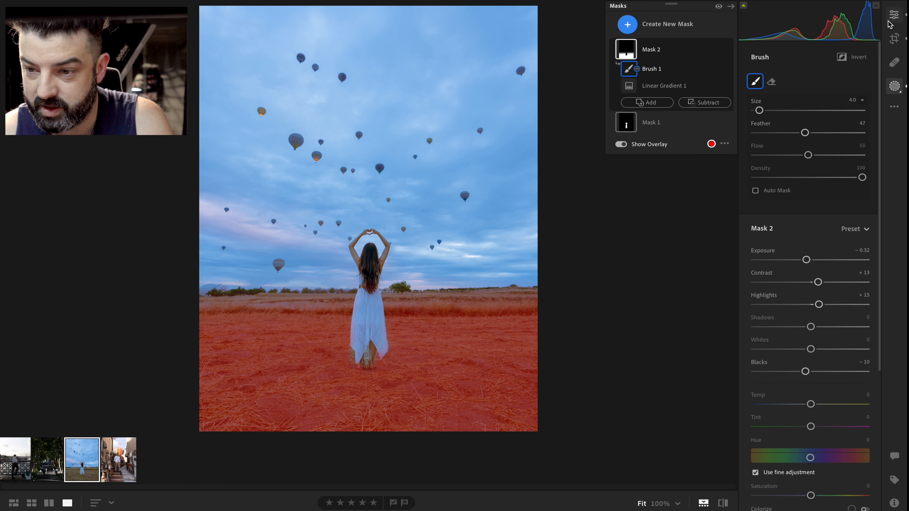
Set Mask 2's Exposure to -0.72, Contrast -36, Highlights +58, Shadows +7, Whites +3 and Blacks -29
{"action": "left_click", "coordinate": [628, 52]}
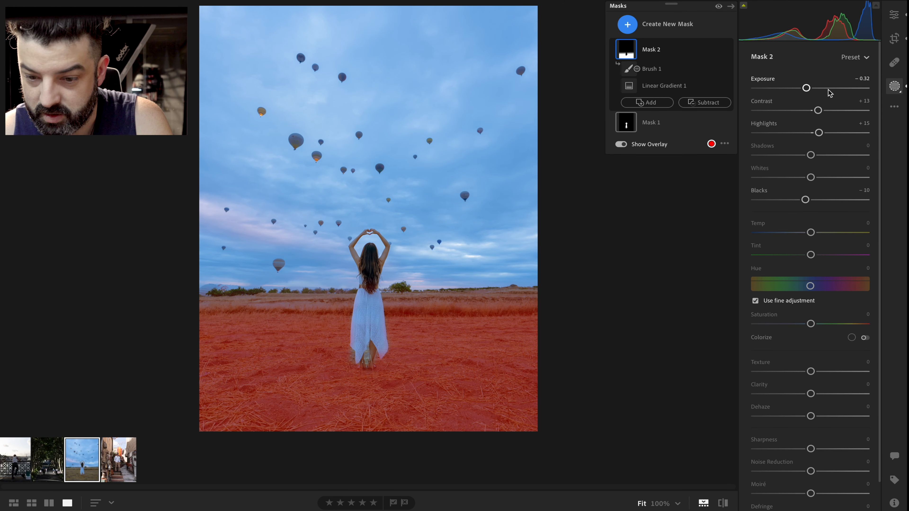
{"action": "left_click_drag", "start_coordinate": [808, 89], "coordinate": [799, 202]}
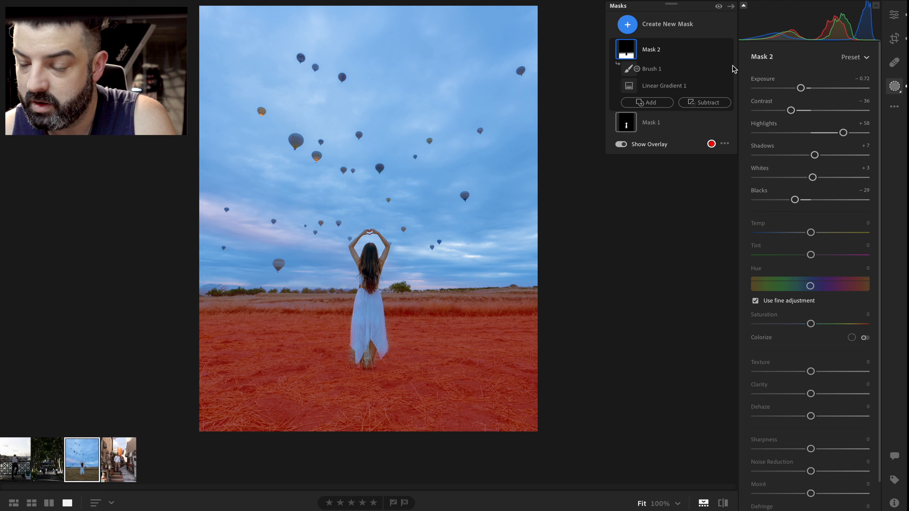
{"action": "mouse_move", "coordinate": [731, 69]}
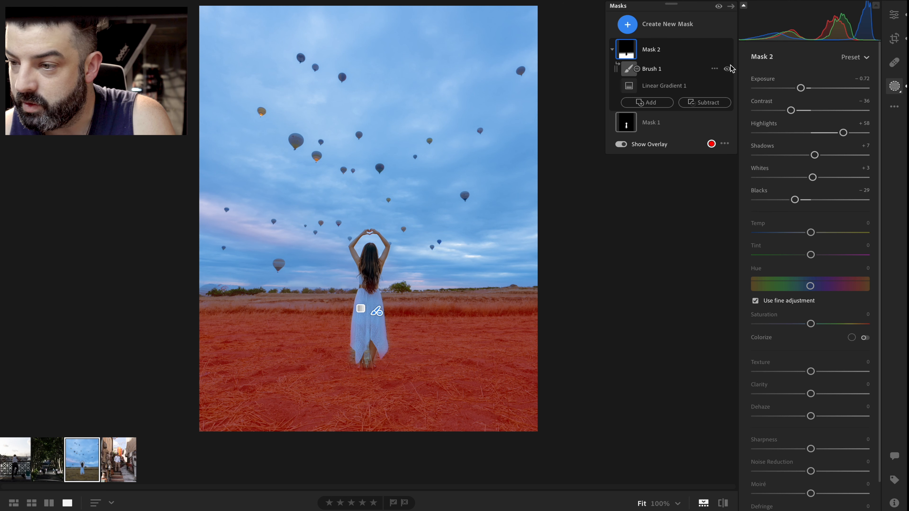
Create a new Select Sky mask
{"action": "left_click", "coordinate": [895, 16]}
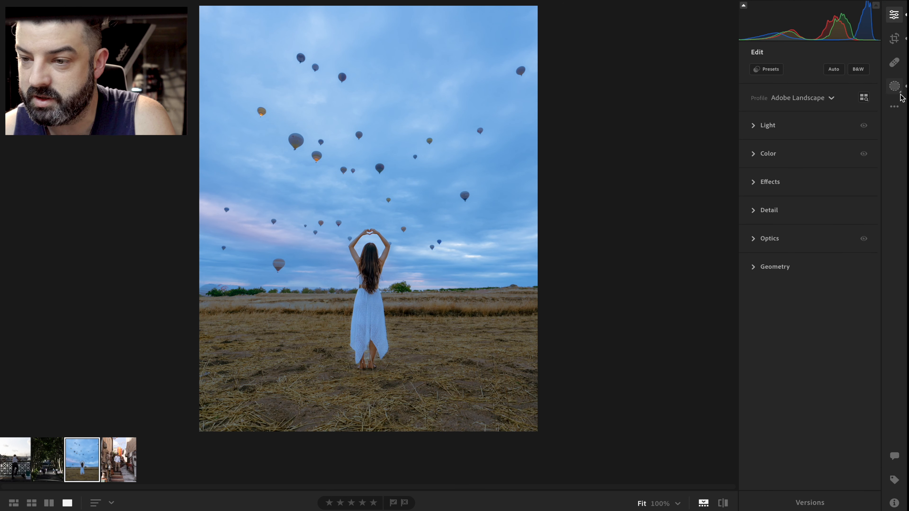
{"action": "left_click", "coordinate": [900, 86]}
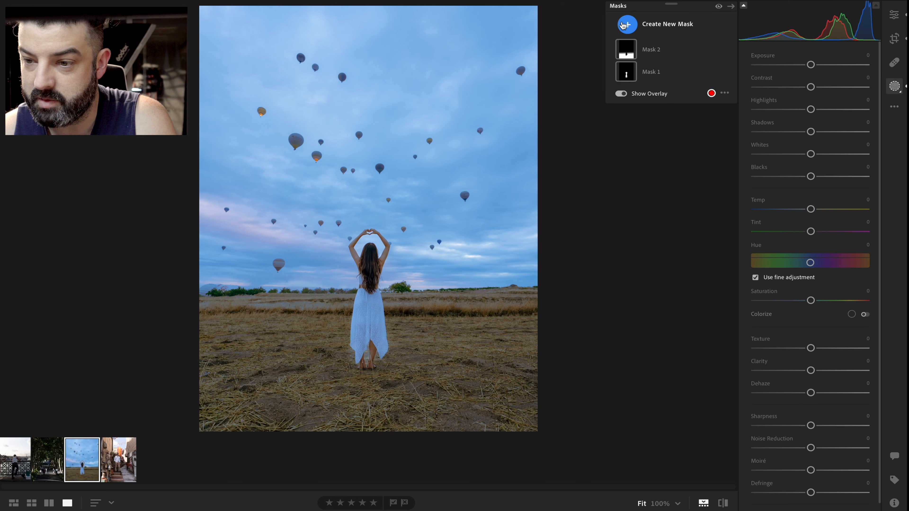
{"action": "left_click", "coordinate": [623, 25]}
{"action": "left_click", "coordinate": [657, 78]}
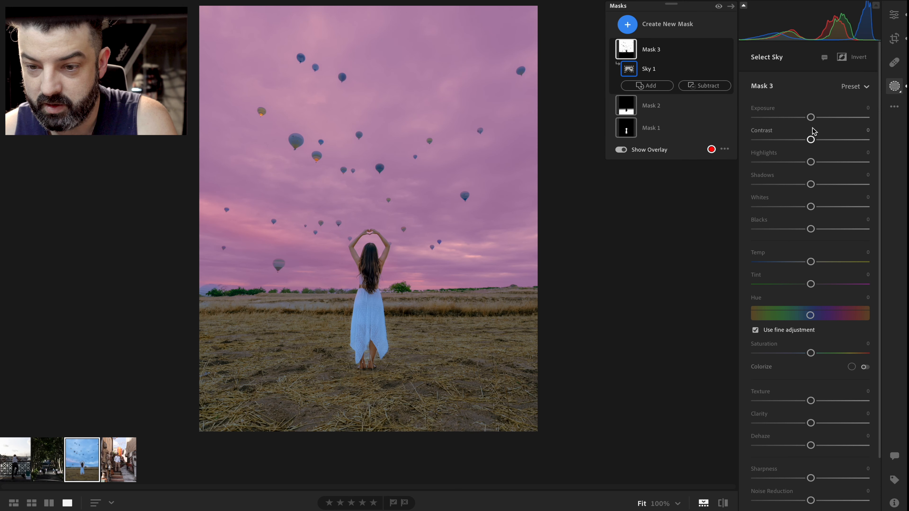
Set the sky mask's Contrast to +23, Highlights -25, Shadows +29, Whites +20 and Blacks -9
{"action": "left_click_drag", "start_coordinate": [811, 139], "coordinate": [830, 189]}
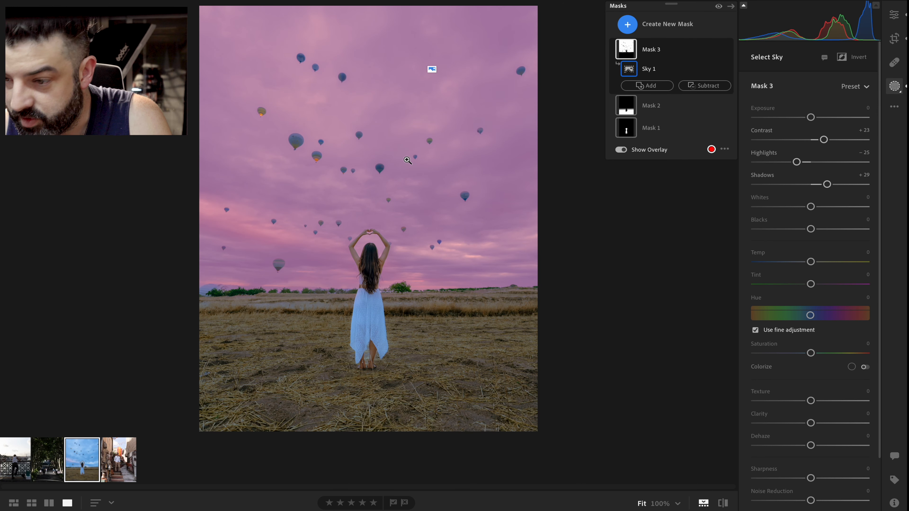
{"action": "mouse_move", "coordinate": [819, 208]}
{"action": "left_mouse_down"}
{"action": "mouse_move", "coordinate": [807, 207]}
{"action": "mouse_move", "coordinate": [834, 210]}
{"action": "left_mouse_up"}
{"action": "left_click_drag", "start_coordinate": [826, 207], "coordinate": [806, 230]}
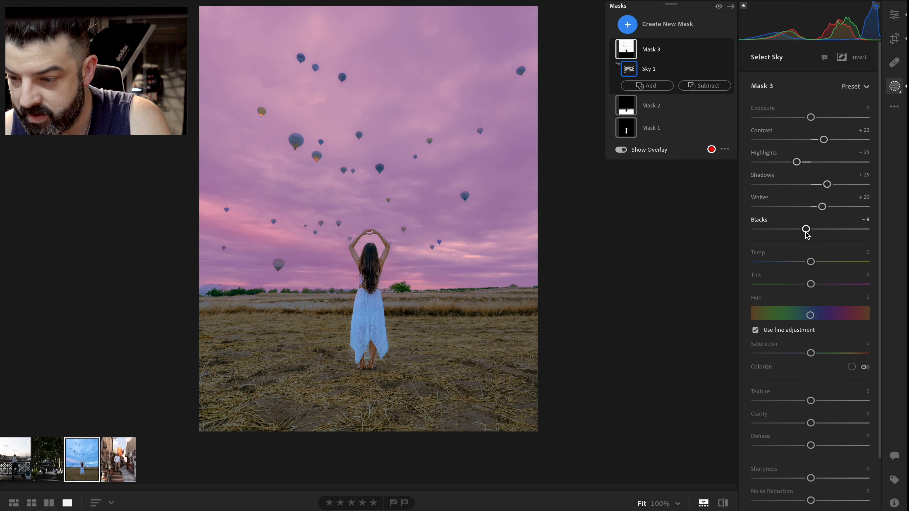
Set the sky mask's Temp to +12, Tint to +8 and Saturation to +20
{"action": "left_click_drag", "start_coordinate": [811, 262], "coordinate": [817, 289]}
{"action": "left_click_drag", "start_coordinate": [812, 354], "coordinate": [832, 336]}
{"action": "scroll", "coordinate": [822, 355], "scroll_direction": "down", "scroll_amount": 3}
Set the sky mask's Dehaze to +20 and Saturation to +28, then return to the Edit panel
{"action": "mouse_move", "coordinate": [811, 380]}
{"action": "left_mouse_down"}
{"action": "mouse_move", "coordinate": [794, 380]}
{"action": "mouse_move", "coordinate": [828, 381]}
{"action": "left_mouse_up"}
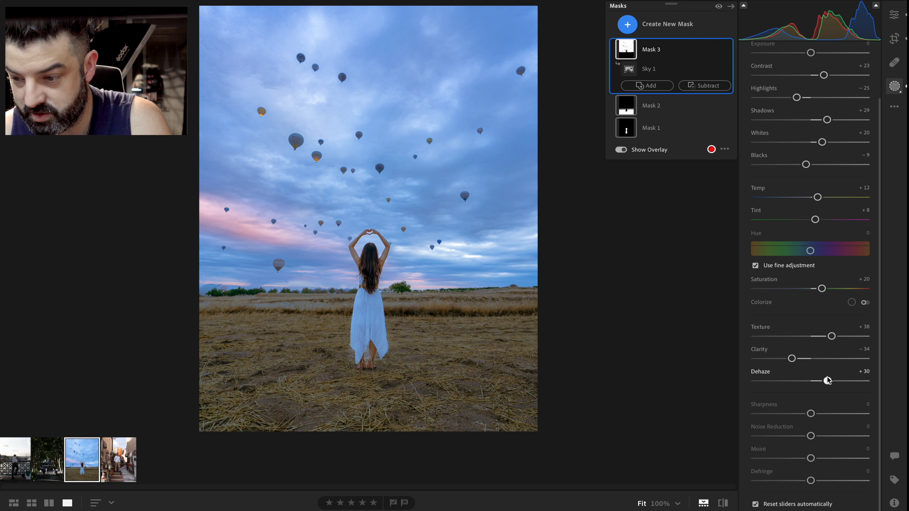
{"action": "left_click_drag", "start_coordinate": [828, 380], "coordinate": [822, 381]}
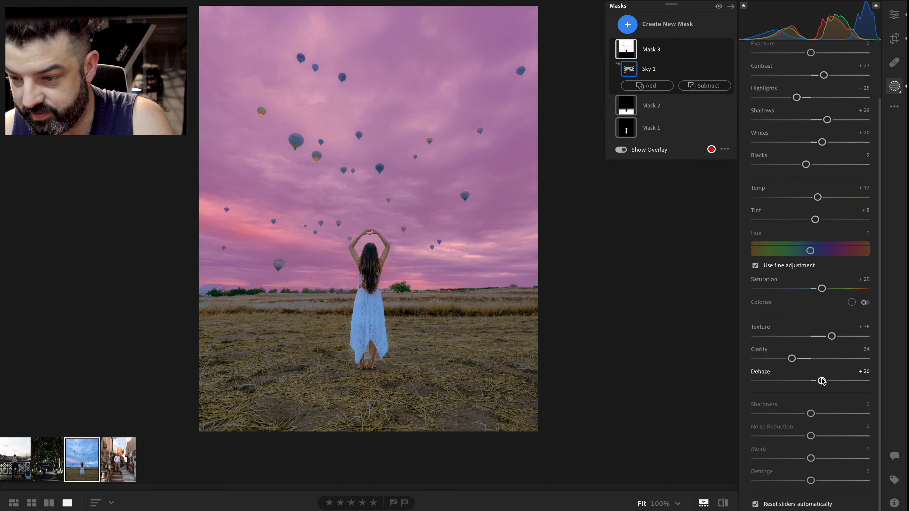
{"action": "left_click_drag", "start_coordinate": [824, 292], "coordinate": [826, 289]}
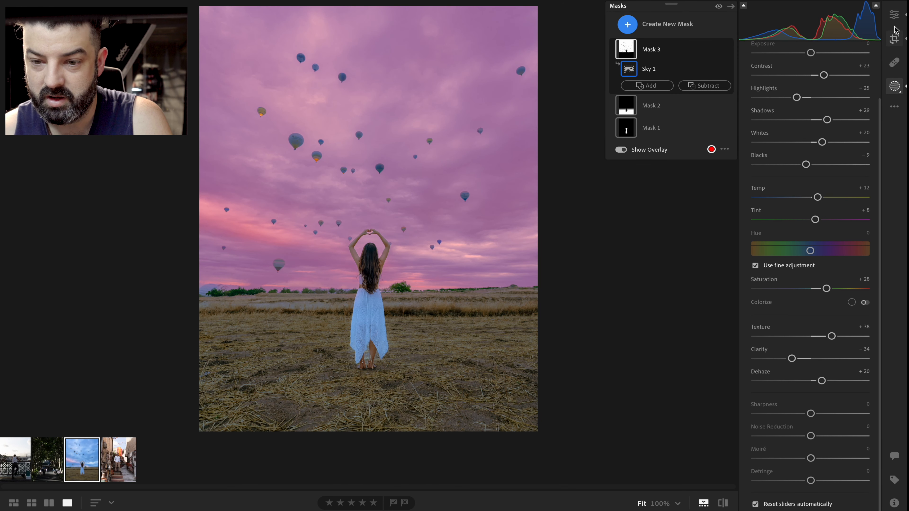
{"action": "left_click", "coordinate": [895, 15]}
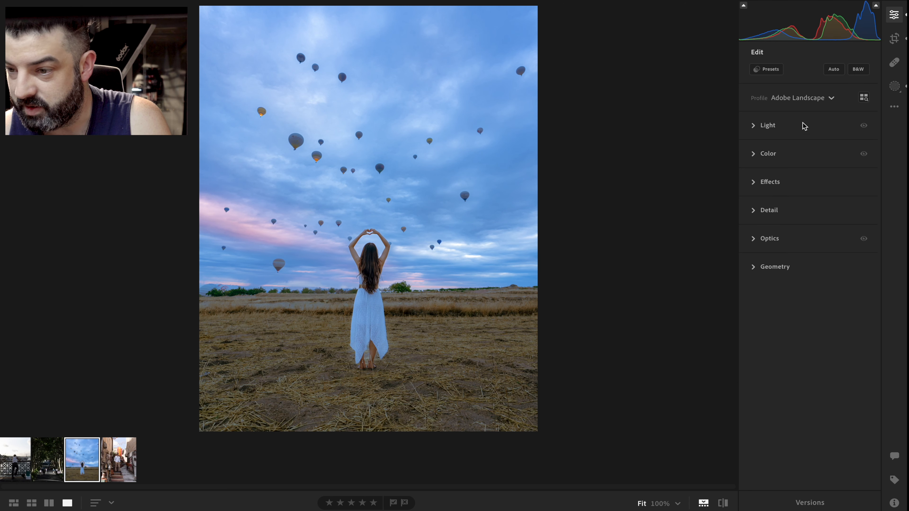
In the Color Mixer, set blue to Hue -23, Saturation -44, Luminance +27 and orange to Hue +4, Saturation -9, Luminance +6
{"action": "left_click", "coordinate": [760, 157]}
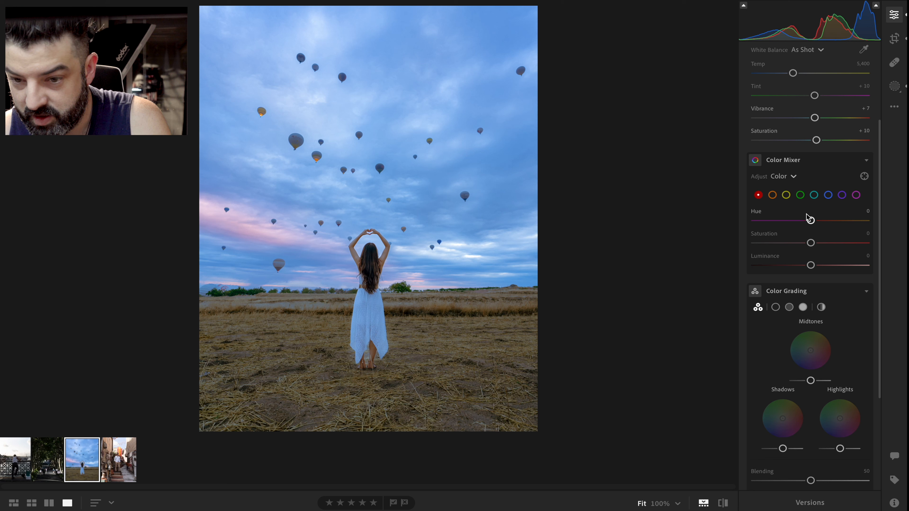
{"action": "left_click_drag", "start_coordinate": [808, 229], "coordinate": [826, 265]}
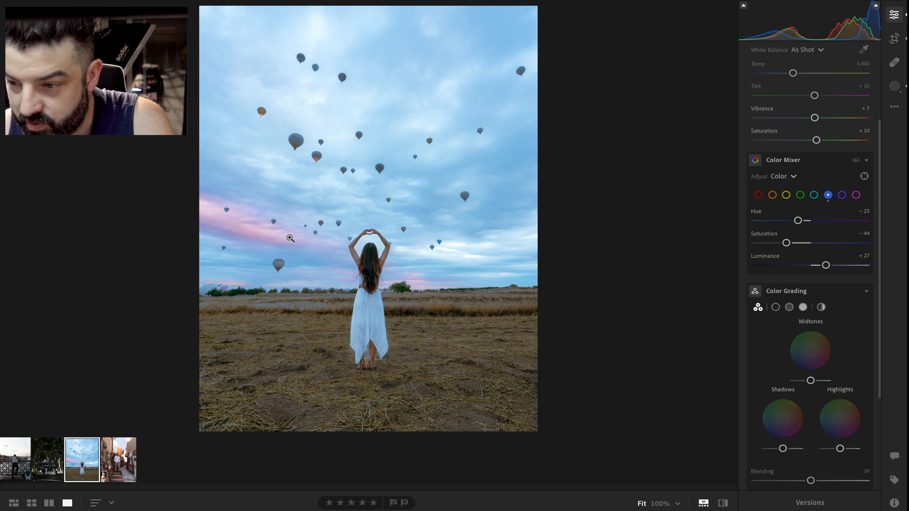
{"action": "left_click", "coordinate": [773, 196]}
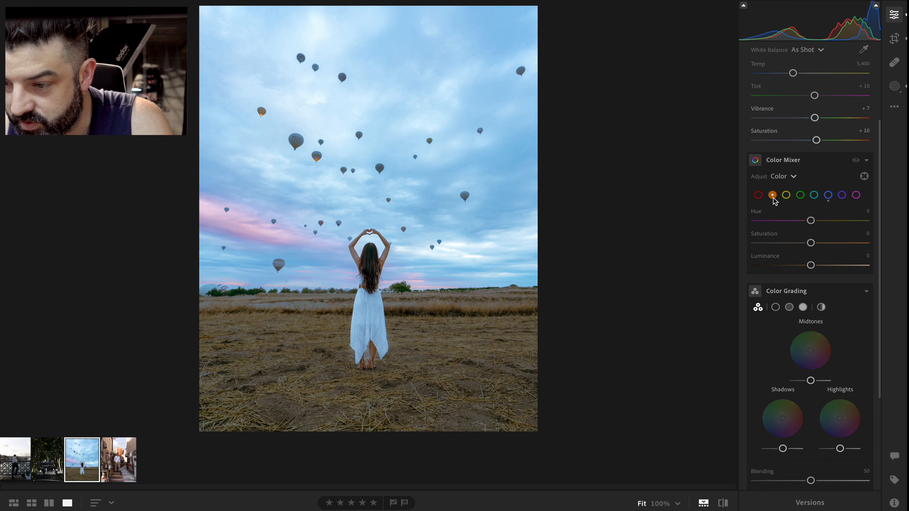
{"action": "left_click_drag", "start_coordinate": [812, 221], "coordinate": [815, 264]}
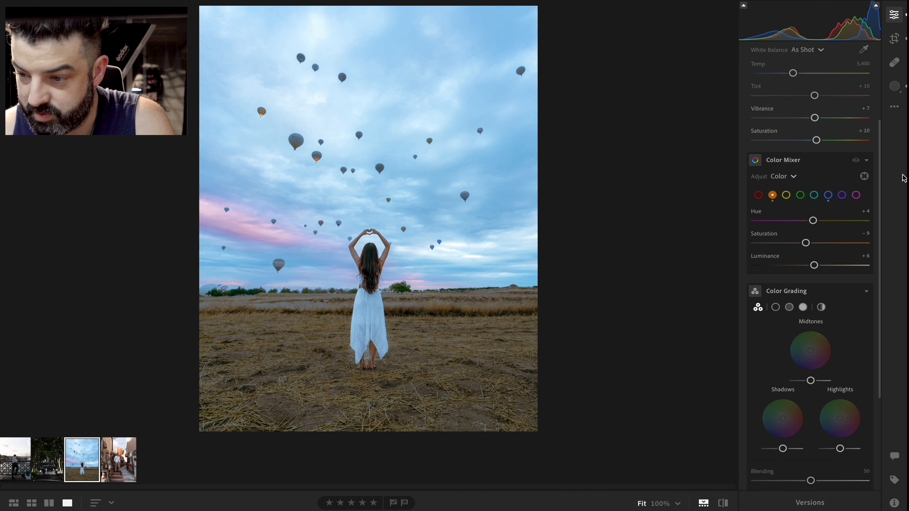
Set magenta in the Color Mixer to Hue -3, Saturation +13, Luminance +23, and compare the before and after views
{"action": "left_click", "coordinate": [856, 195]}
{"action": "left_click_drag", "start_coordinate": [812, 226], "coordinate": [824, 266]}
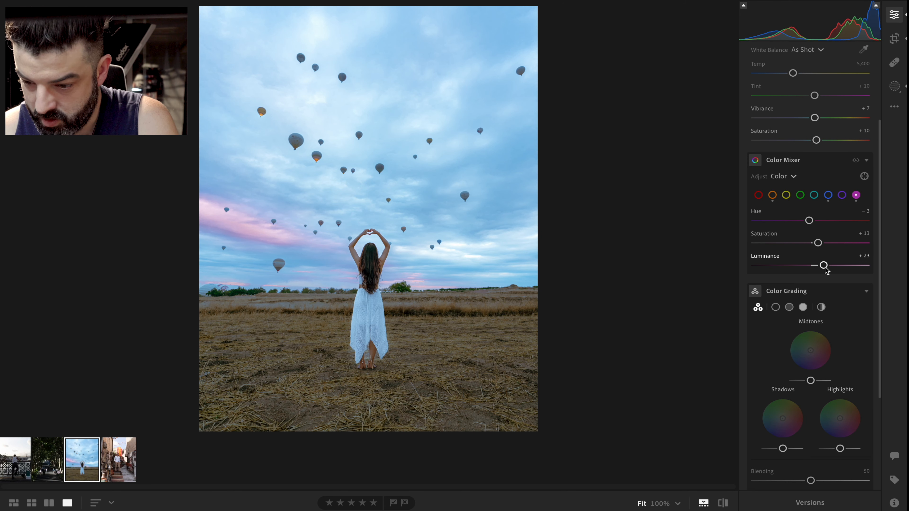
{"action": "left_click", "coordinate": [723, 504]}
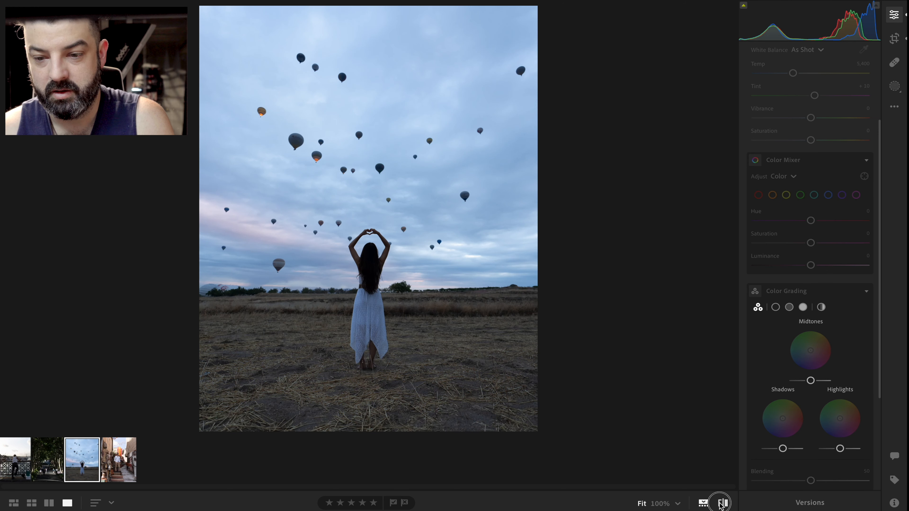
{"action": "left_click", "coordinate": [722, 503]}
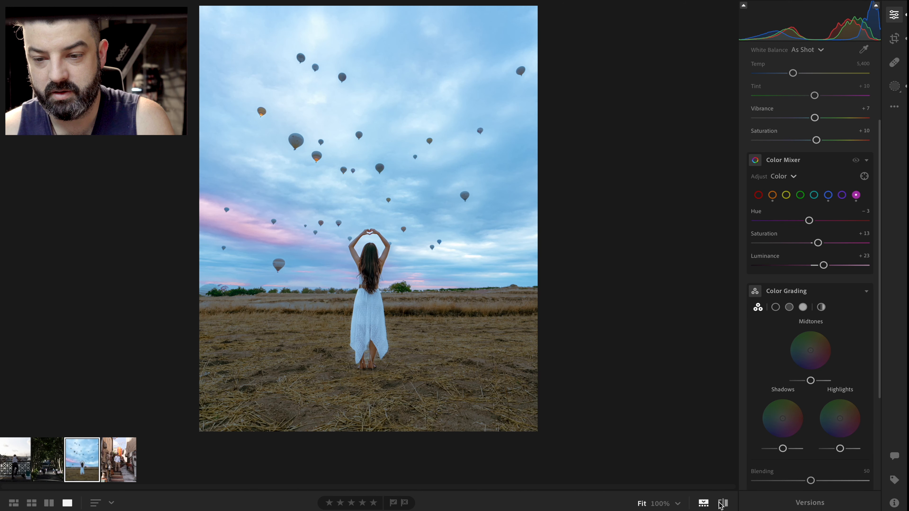
{"action": "left_click", "coordinate": [722, 504]}
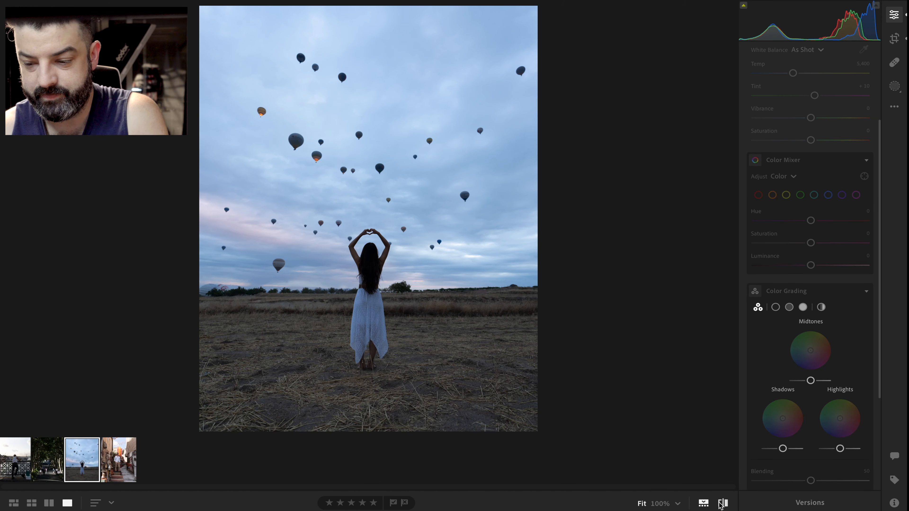
{"action": "left_click", "coordinate": [722, 503]}
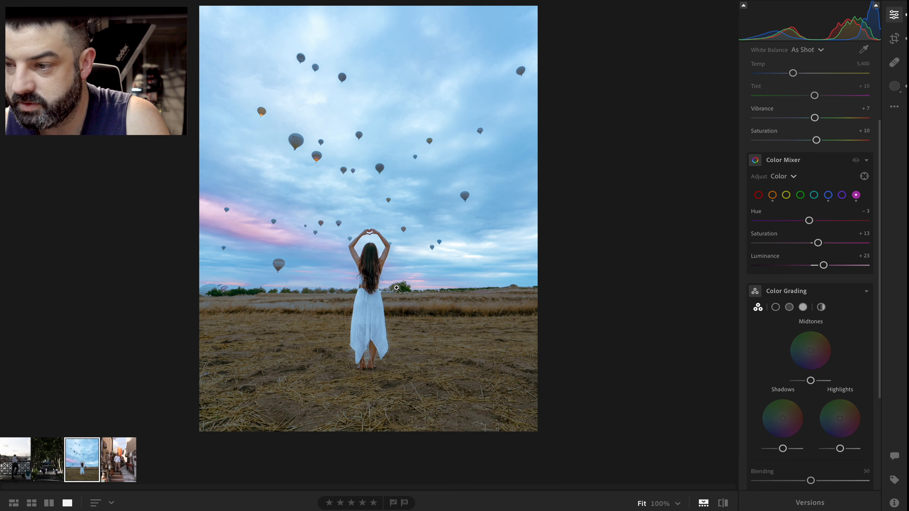
Create a new Radial Gradient mask drawn as an ellipse around the woman and the lower sky
{"action": "left_click", "coordinate": [895, 87]}
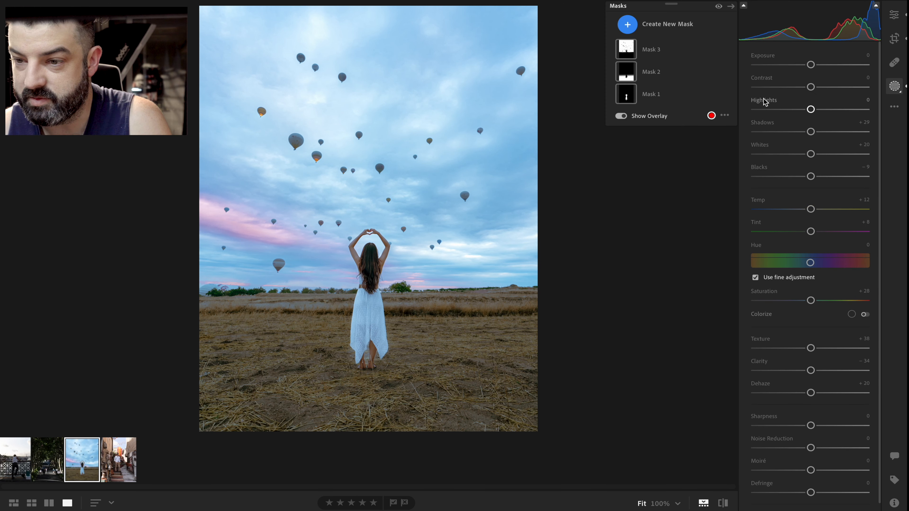
{"action": "left_click", "coordinate": [631, 24]}
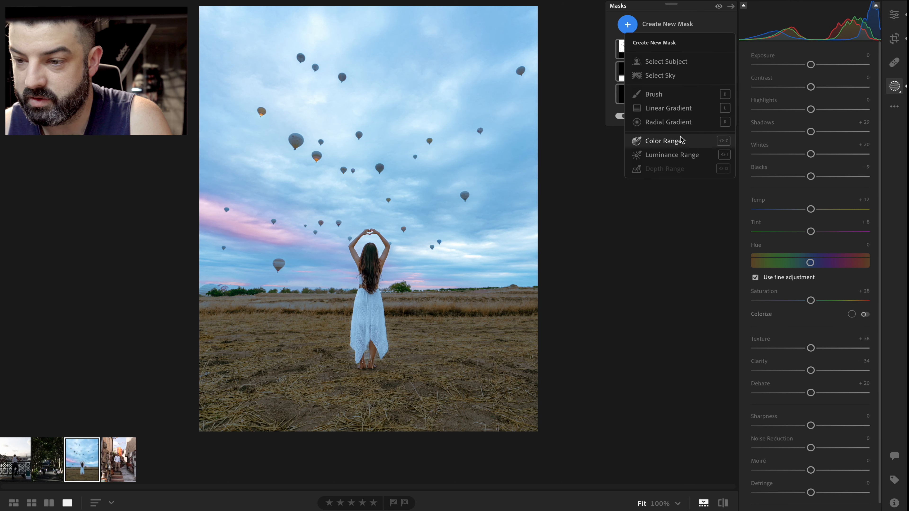
{"action": "left_click", "coordinate": [676, 122]}
{"action": "left_click_drag", "start_coordinate": [343, 225], "coordinate": [465, 377]}
{"action": "left_click_drag", "start_coordinate": [343, 228], "coordinate": [367, 270]}
Invert the radial gradient, nudge its center, set Exposure to -0.08 and Contrast to +54, then return to the Edit panel
{"action": "left_click_drag", "start_coordinate": [812, 169], "coordinate": [812, 150]}
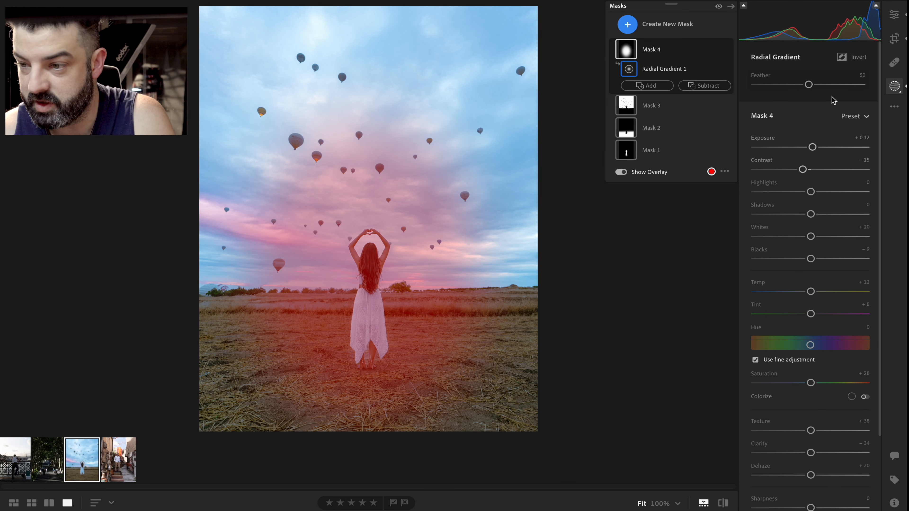
{"action": "left_click", "coordinate": [844, 57]}
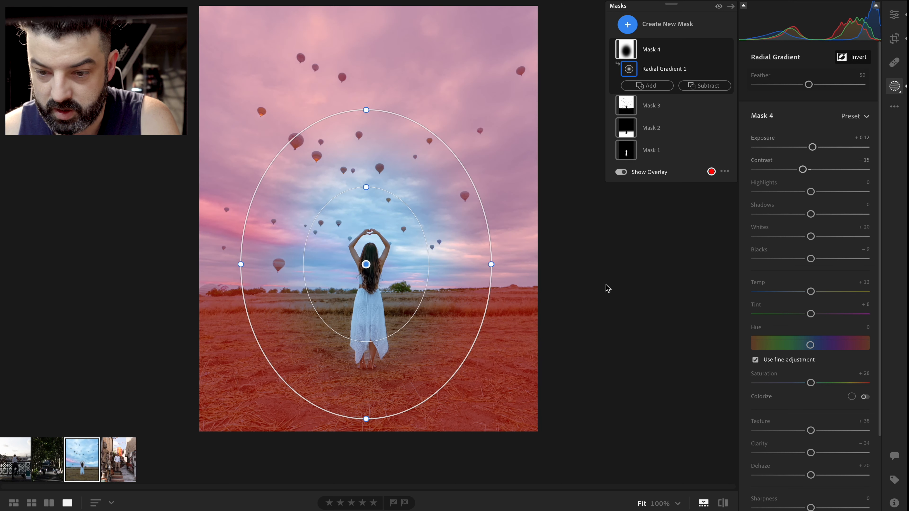
{"action": "left_click_drag", "start_coordinate": [366, 295], "coordinate": [366, 299]}
{"action": "left_click_drag", "start_coordinate": [803, 169], "coordinate": [811, 150]}
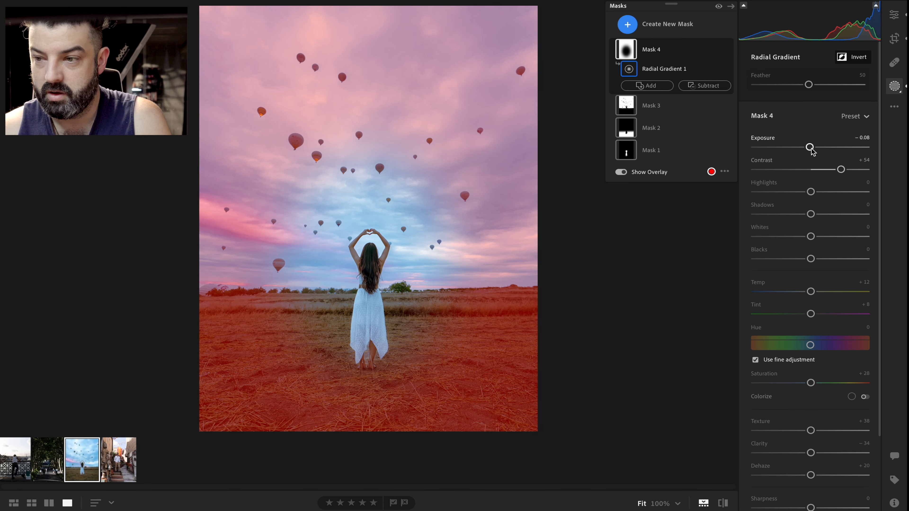
{"action": "left_click", "coordinate": [900, 16]}
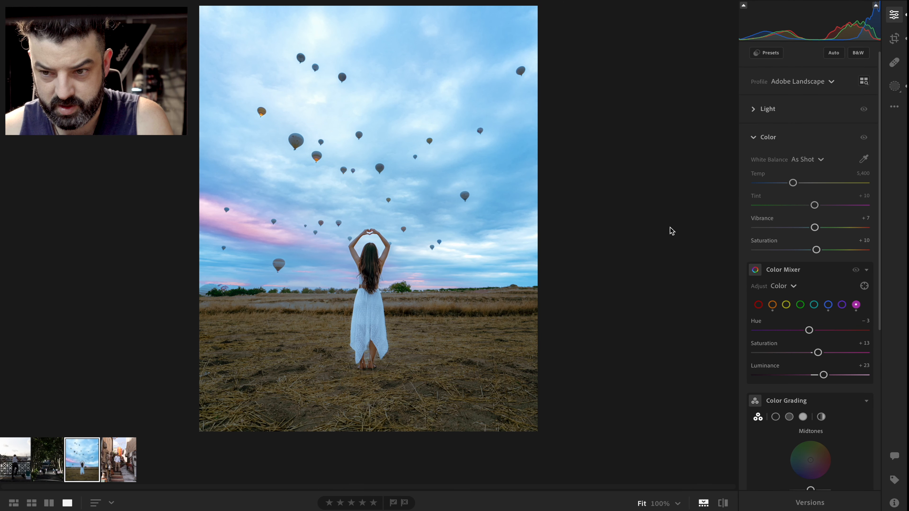
Zoom in and pan around to inspect the dress and ground detail, then return to the fit view
{"action": "left_click", "coordinate": [367, 244]}
{"action": "left_click", "coordinate": [401, 244]}
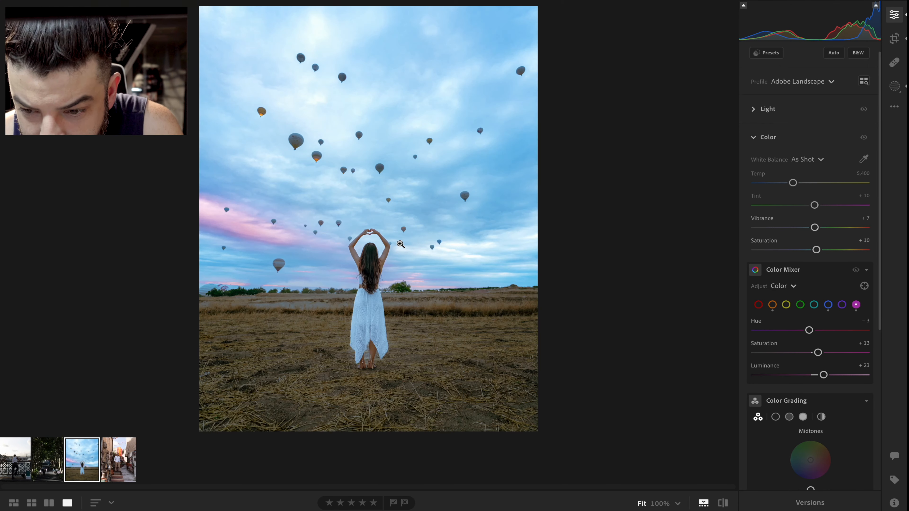
{"action": "left_click", "coordinate": [337, 234]}
{"action": "left_click_drag", "start_coordinate": [455, 279], "coordinate": [421, 1]}
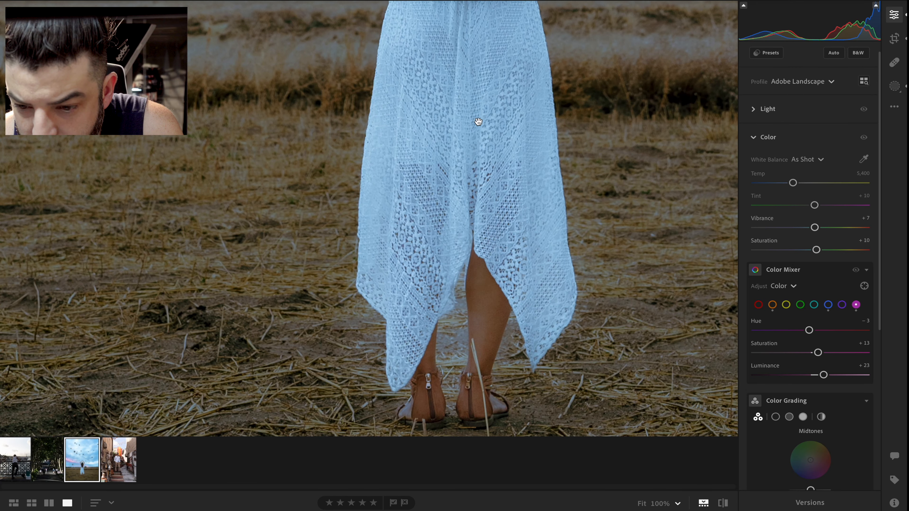
{"action": "left_click_drag", "start_coordinate": [476, 108], "coordinate": [455, 0]}
{"action": "left_click_drag", "start_coordinate": [380, 0], "coordinate": [357, 126]}
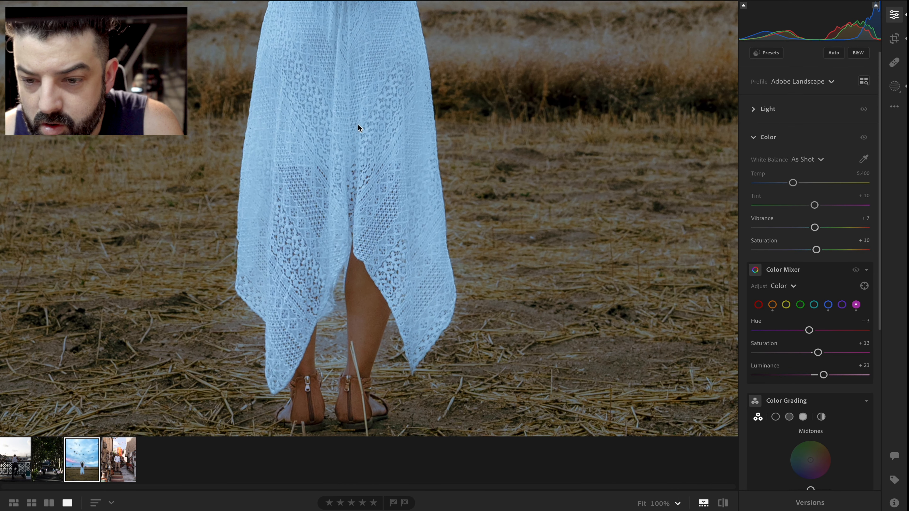
{"action": "left_click_drag", "start_coordinate": [363, 63], "coordinate": [378, 216]}
{"action": "left_click", "coordinate": [381, 247]}
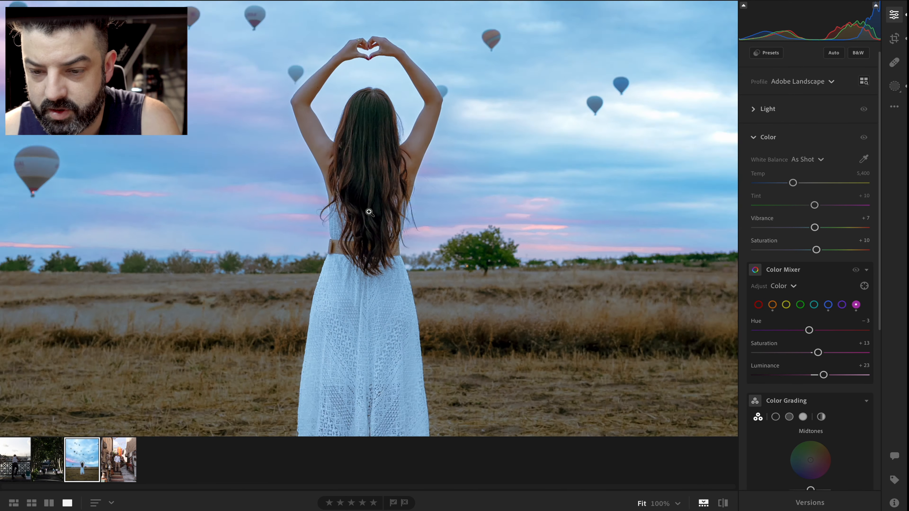
Set the Effects Texture to +22, Clarity to +8 and Dehaze to -5
{"action": "left_click", "coordinate": [769, 139]}
{"action": "left_click", "coordinate": [759, 184]}
{"action": "mouse_move", "coordinate": [811, 235]}
{"action": "left_mouse_down"}
{"action": "mouse_move", "coordinate": [820, 236]}
{"action": "mouse_move", "coordinate": [800, 236]}
{"action": "mouse_move", "coordinate": [816, 236]}
{"action": "left_mouse_up"}
{"action": "left_click_drag", "start_coordinate": [811, 212], "coordinate": [824, 212]}
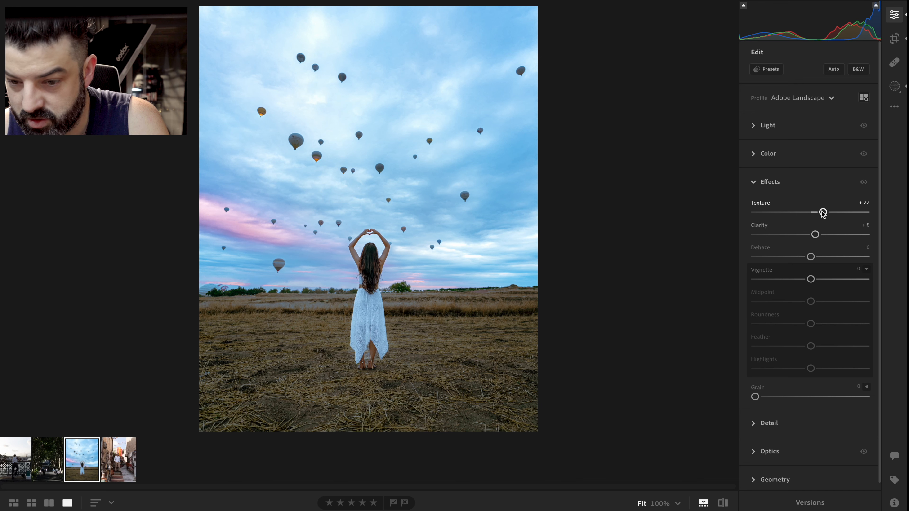
{"action": "left_click_drag", "start_coordinate": [811, 257], "coordinate": [811, 260]}
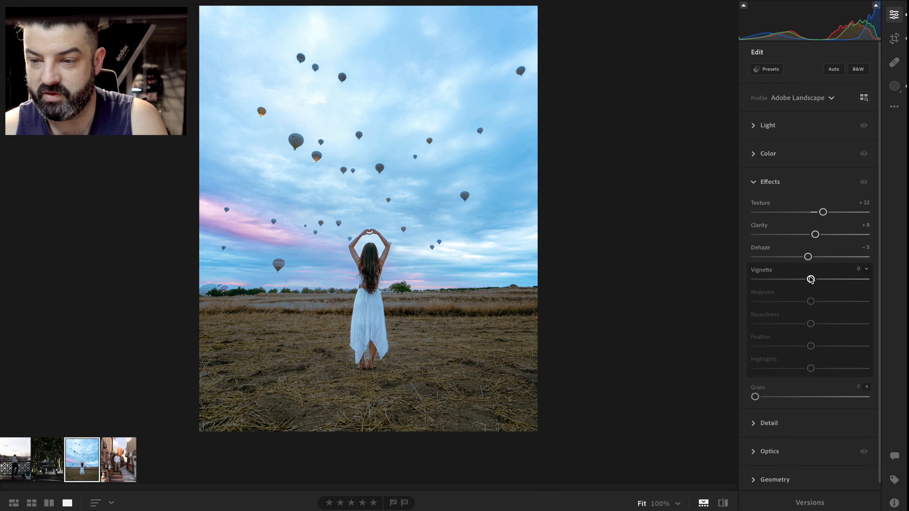
Set Detail Sharpening to 52 and Masking to 4, then compare the before and after views
{"action": "left_click", "coordinate": [764, 184]}
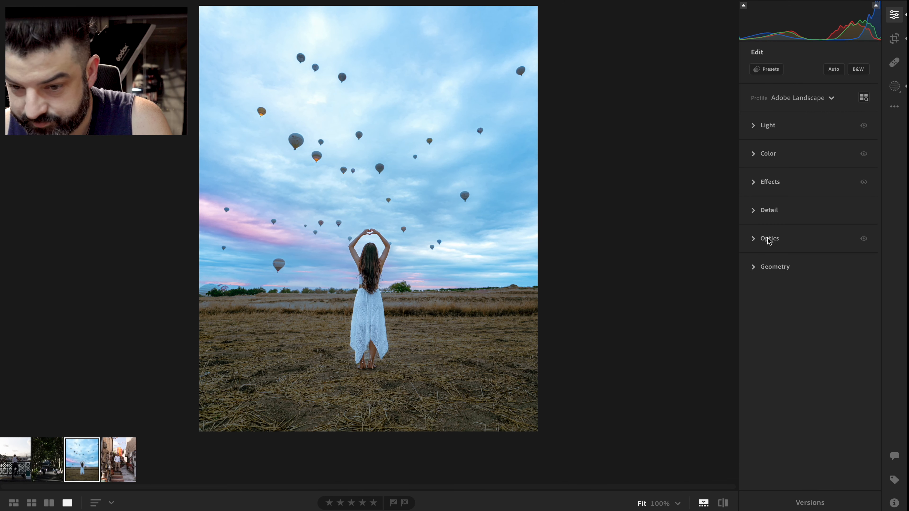
{"action": "left_click", "coordinate": [768, 211]}
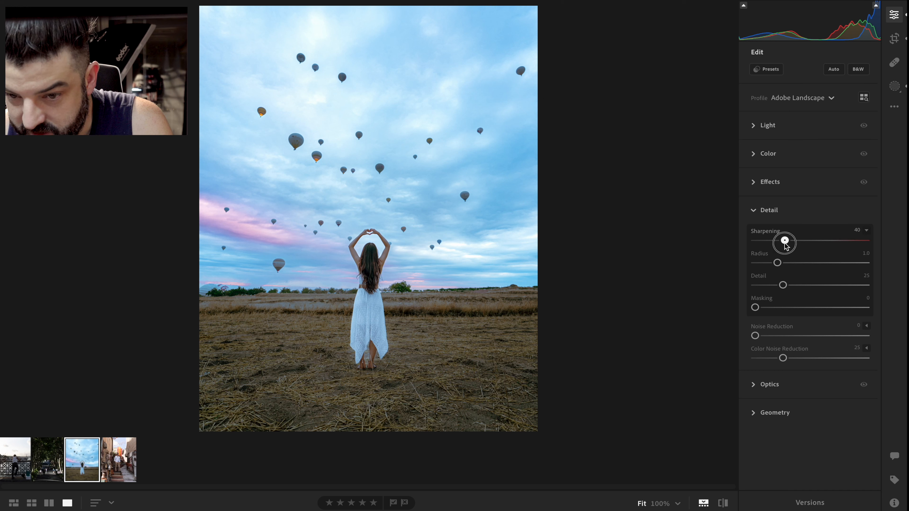
{"action": "left_click_drag", "start_coordinate": [784, 240], "coordinate": [794, 241]}
{"action": "left_click_drag", "start_coordinate": [755, 307], "coordinate": [760, 308]}
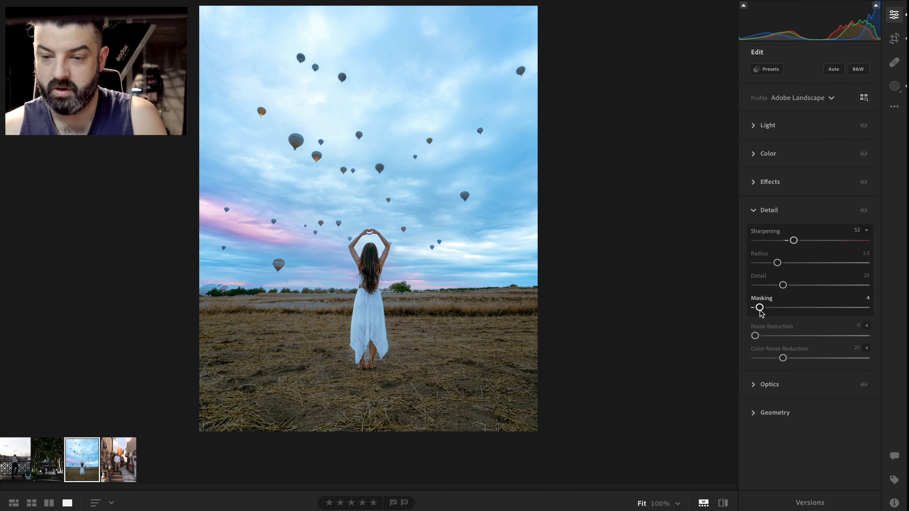
{"action": "left_click", "coordinate": [757, 214]}
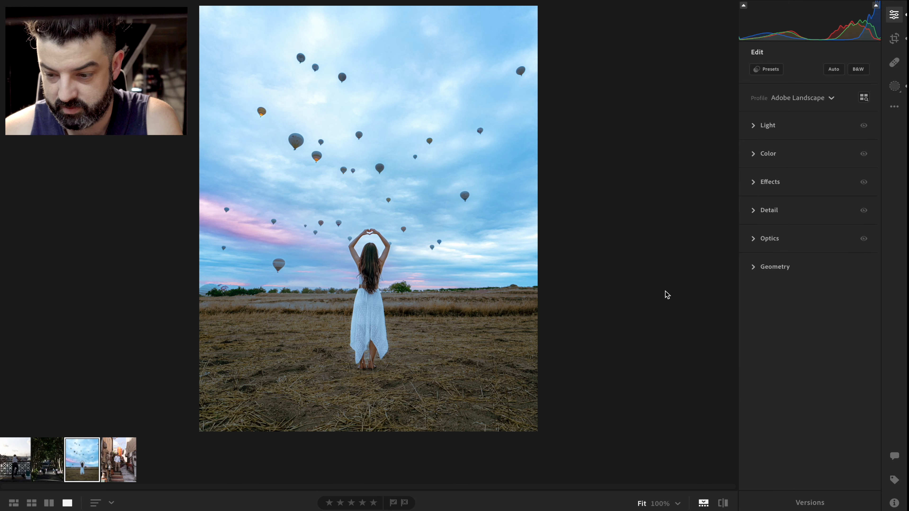
{"action": "left_click_drag", "start_coordinate": [723, 503], "coordinate": [727, 505]}
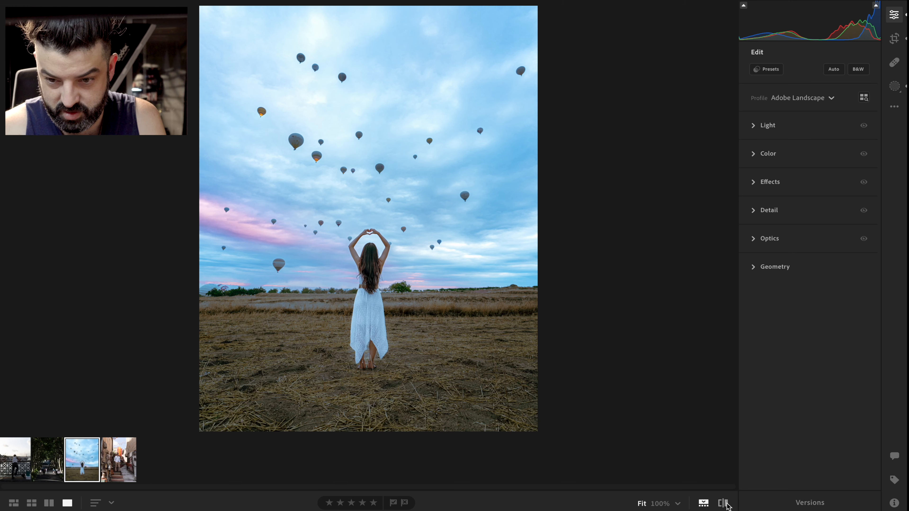
{"action": "left_click_drag", "start_coordinate": [727, 505], "coordinate": [727, 505]}
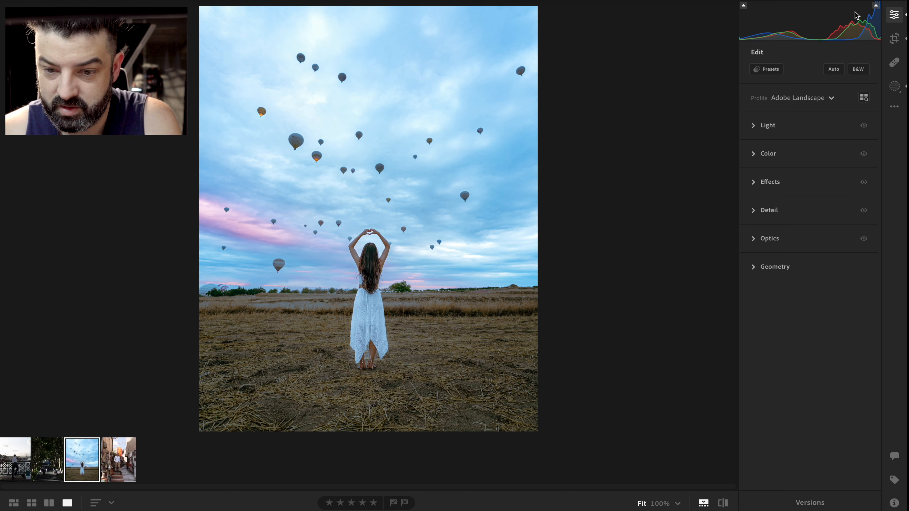
Reselect the sky mask and set its Contrast to +13, Highlights -56, Shadows +27, Whites +33 and Blacks +3
{"action": "left_click", "coordinate": [897, 90]}
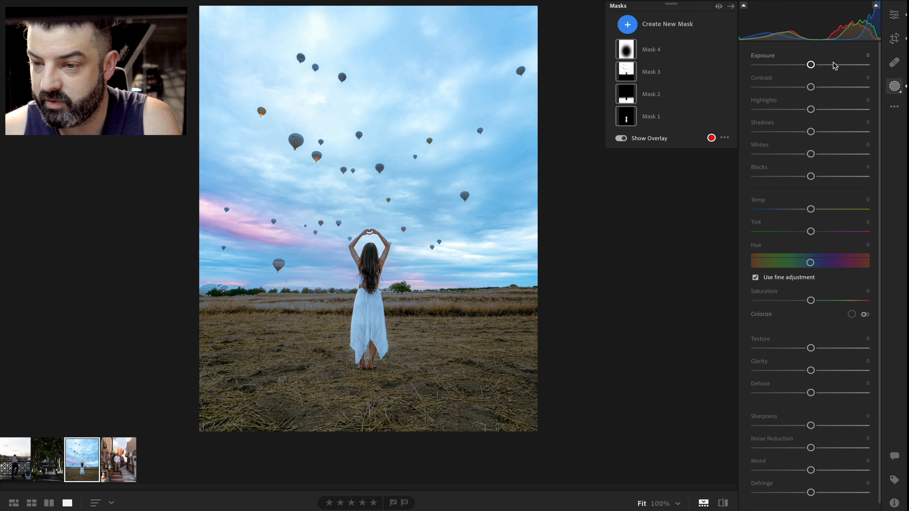
{"action": "left_click", "coordinate": [648, 75]}
{"action": "left_click", "coordinate": [648, 76]}
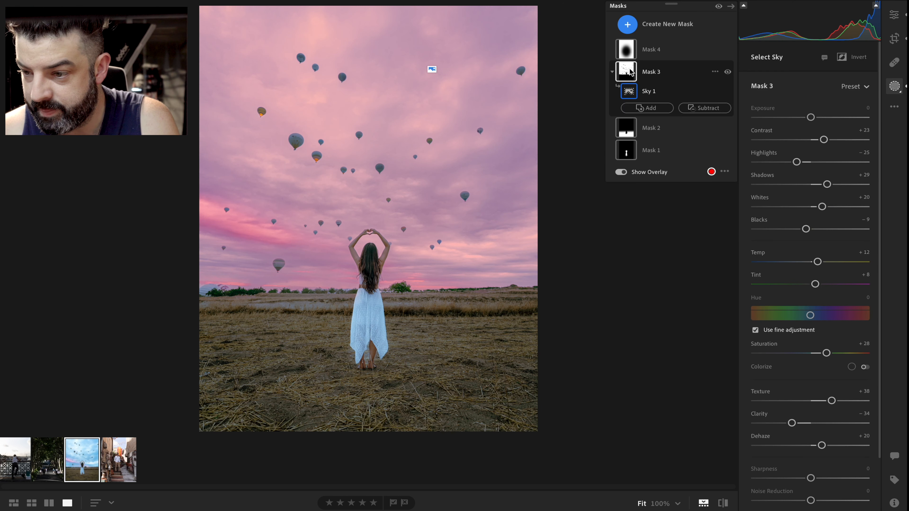
{"action": "left_click_drag", "start_coordinate": [822, 143], "coordinate": [780, 162]}
{"action": "left_click_drag", "start_coordinate": [827, 184], "coordinate": [813, 229]}
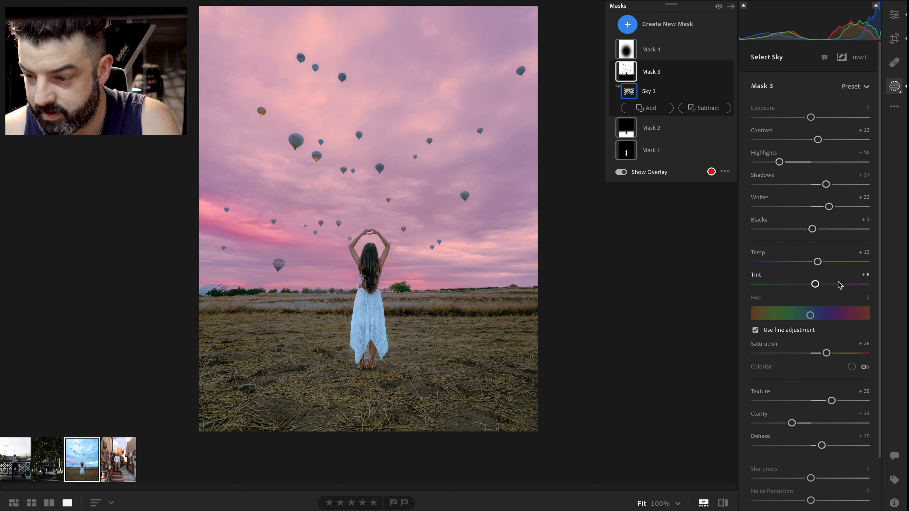
Set the sky mask's Saturation to +19, Texture +45, Clarity -19, Dehaze +18 and Sharpness +18
{"action": "scroll", "coordinate": [841, 290], "scroll_direction": "down", "scroll_amount": 1}
{"action": "left_click_drag", "start_coordinate": [826, 337], "coordinate": [821, 382]}
{"action": "scroll", "coordinate": [827, 361], "scroll_direction": "down", "scroll_amount": 2}
{"action": "scroll", "coordinate": [836, 349], "scroll_direction": "down", "scroll_amount": 1}
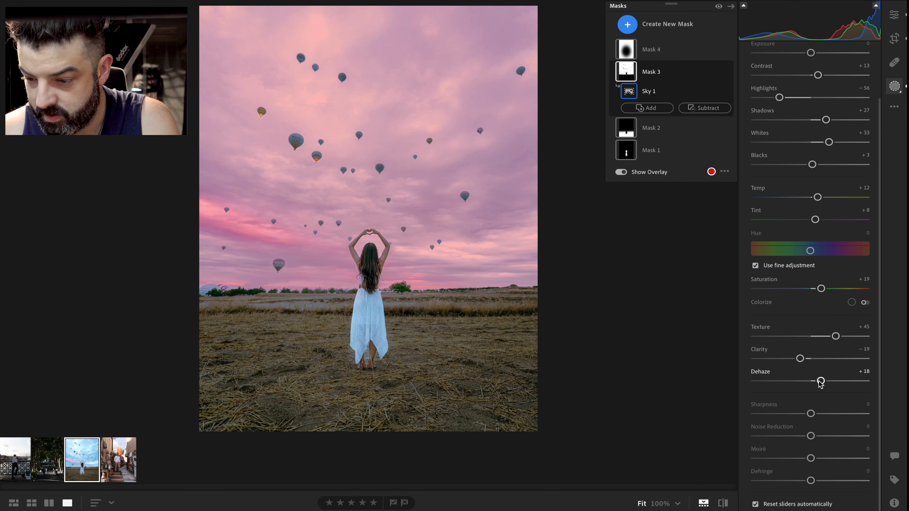
{"action": "left_click_drag", "start_coordinate": [812, 415], "coordinate": [812, 438]}
Set the sky mask's Temp to +7, return to the Edit panel and compare before and after
{"action": "scroll", "coordinate": [814, 325], "scroll_direction": "up", "scroll_amount": 3}
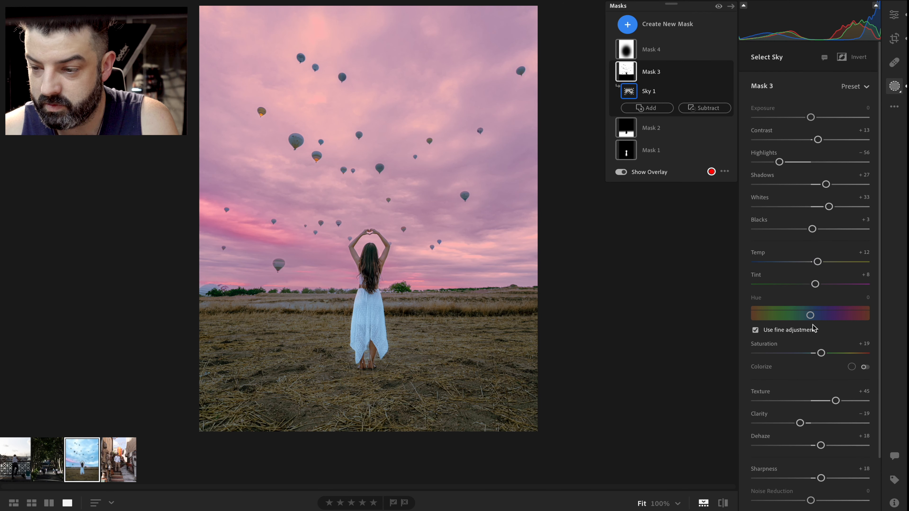
{"action": "left_click_drag", "start_coordinate": [818, 262], "coordinate": [814, 267]}
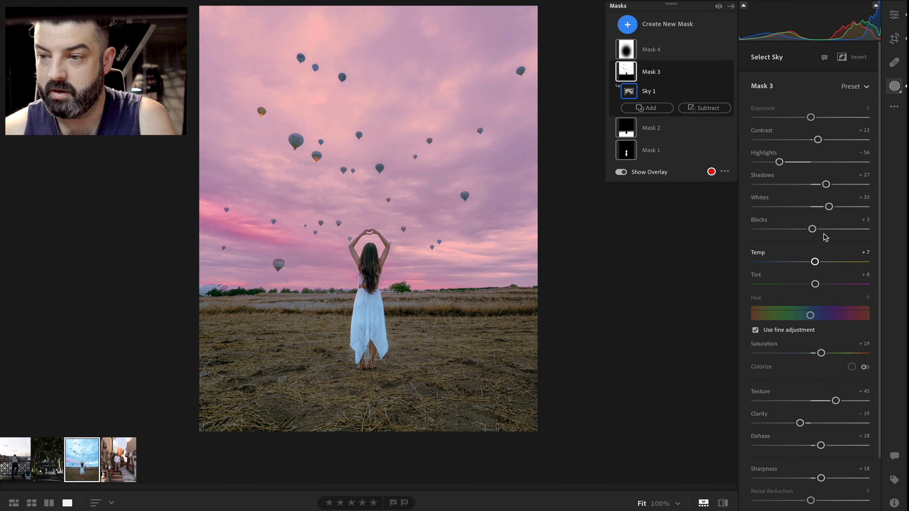
{"action": "left_click", "coordinate": [892, 17]}
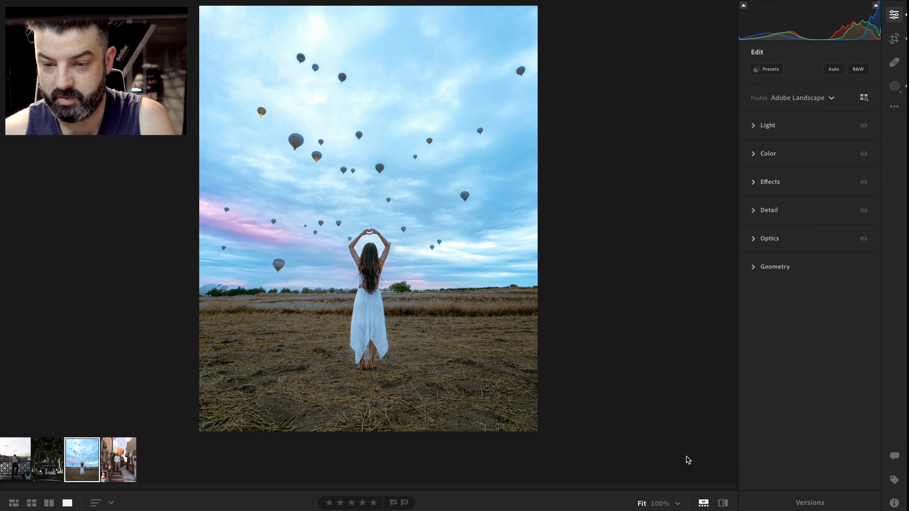
{"action": "left_click_drag", "start_coordinate": [720, 504], "coordinate": [722, 505]}
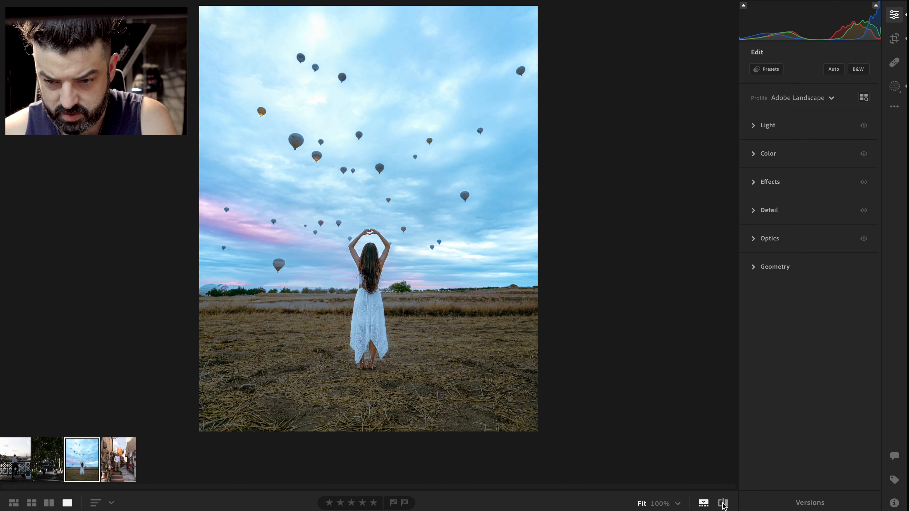
Select the subject mask and set its Exposure to +0.88 and Contrast to -73
{"action": "left_click_drag", "start_coordinate": [722, 504], "coordinate": [745, 473]}
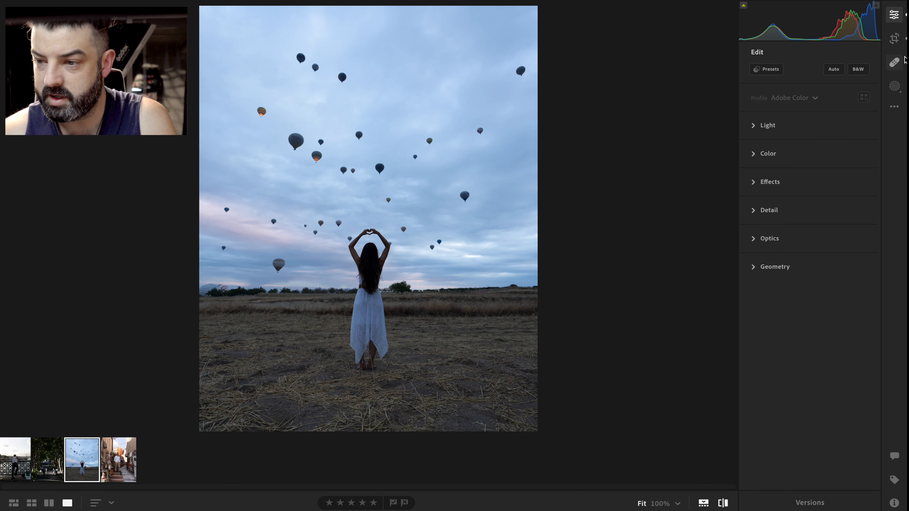
{"action": "left_click", "coordinate": [895, 86]}
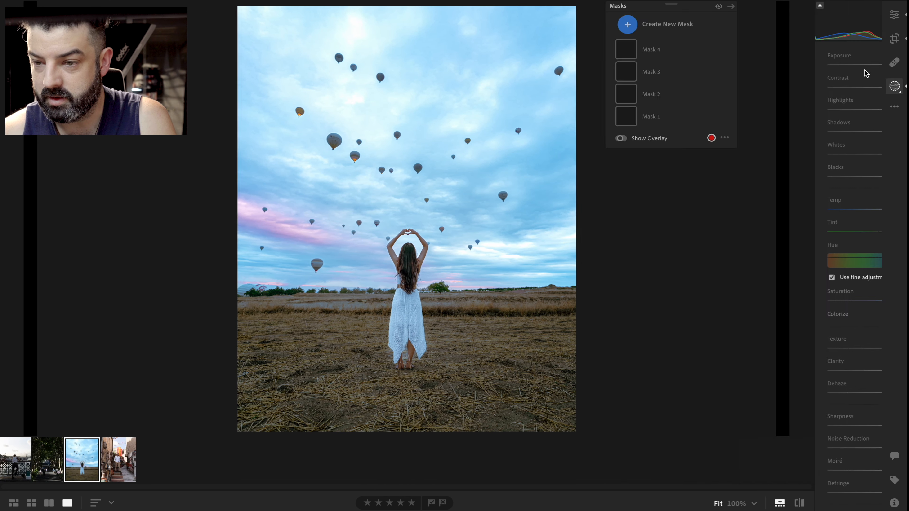
{"action": "left_click", "coordinate": [632, 116]}
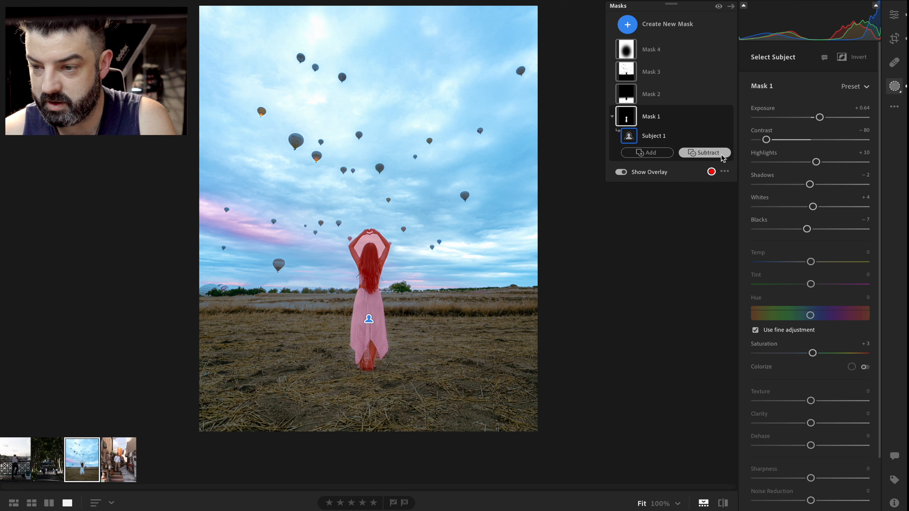
{"action": "left_click", "coordinate": [766, 140]}
{"action": "left_click_drag", "start_coordinate": [818, 119], "coordinate": [821, 121]}
{"action": "left_click_drag", "start_coordinate": [768, 143], "coordinate": [772, 144]}
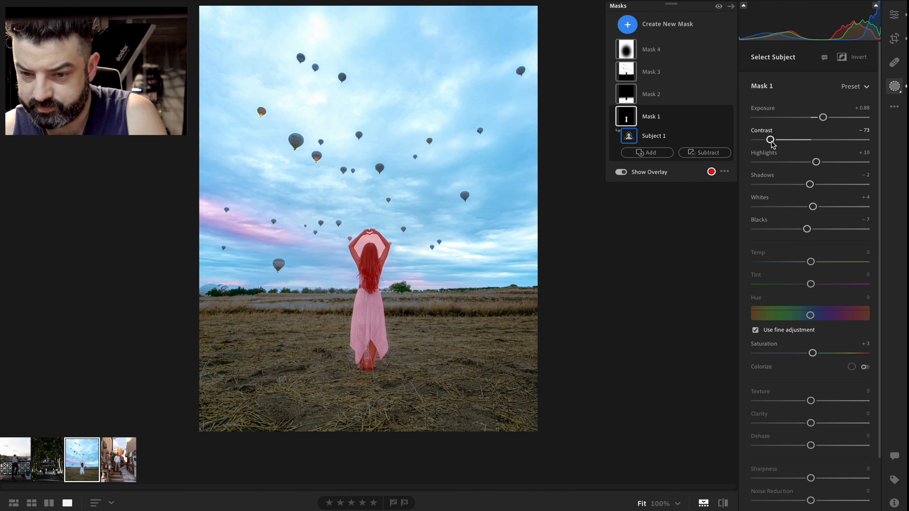
Return to the Edit panel and compare the before and after views
{"action": "key", "text": "e"}
{"action": "left_click", "coordinate": [722, 503]}
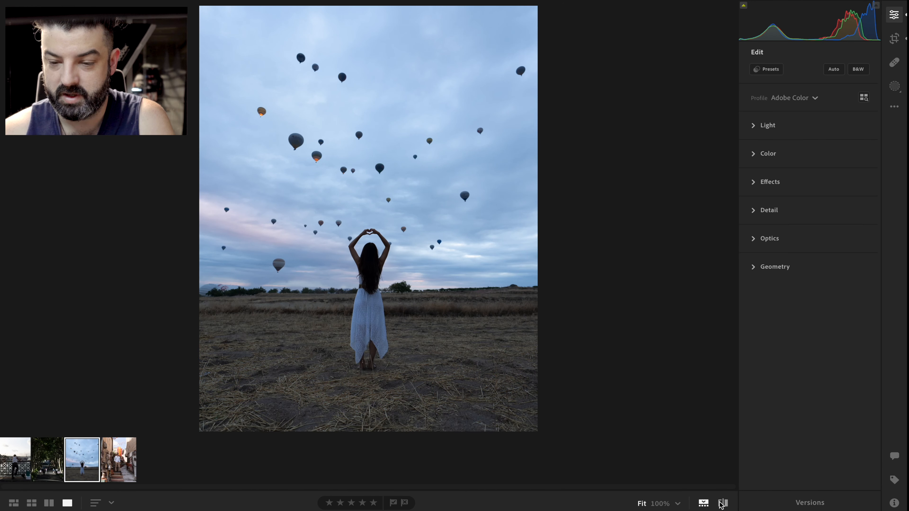
{"action": "left_click", "coordinate": [723, 504]}
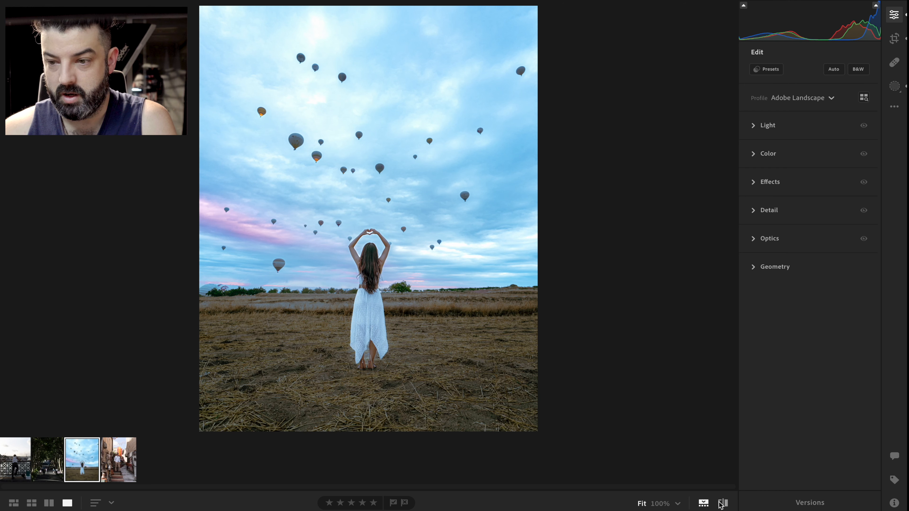
Rate the photo five stars and open the Versions panel
{"action": "left_click", "coordinate": [393, 503]}
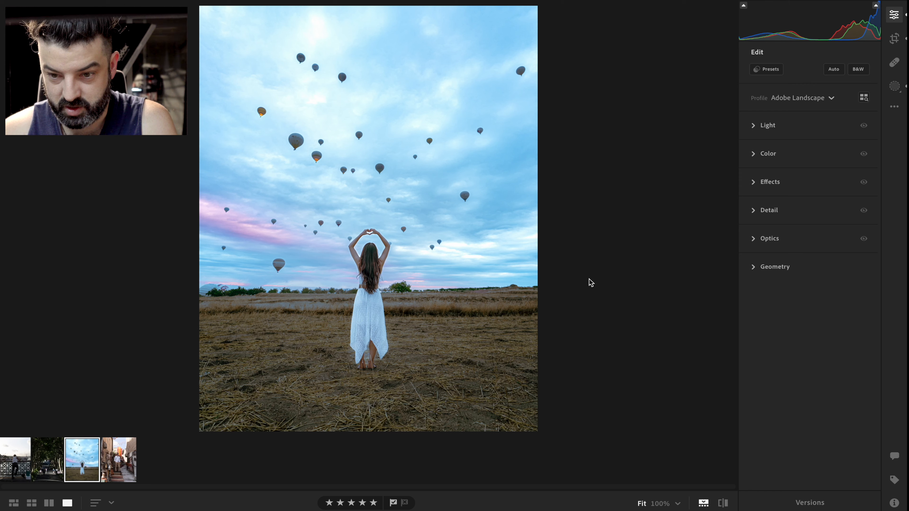
{"action": "left_click", "coordinate": [392, 245]}
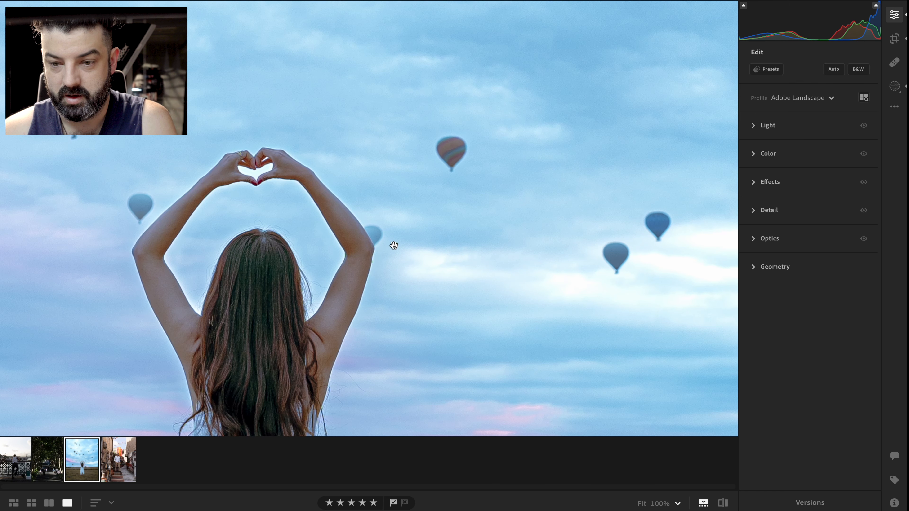
{"action": "left_click", "coordinate": [348, 243]}
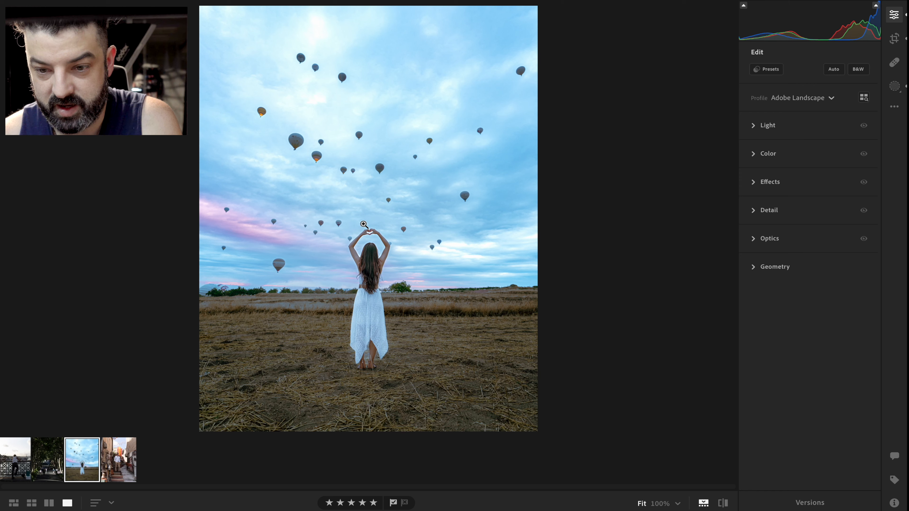
{"action": "key", "text": "shift+v"}
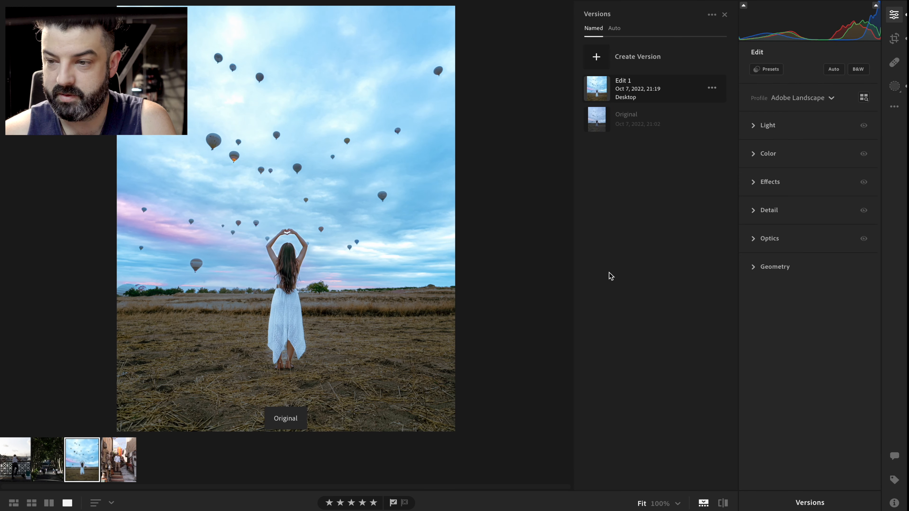